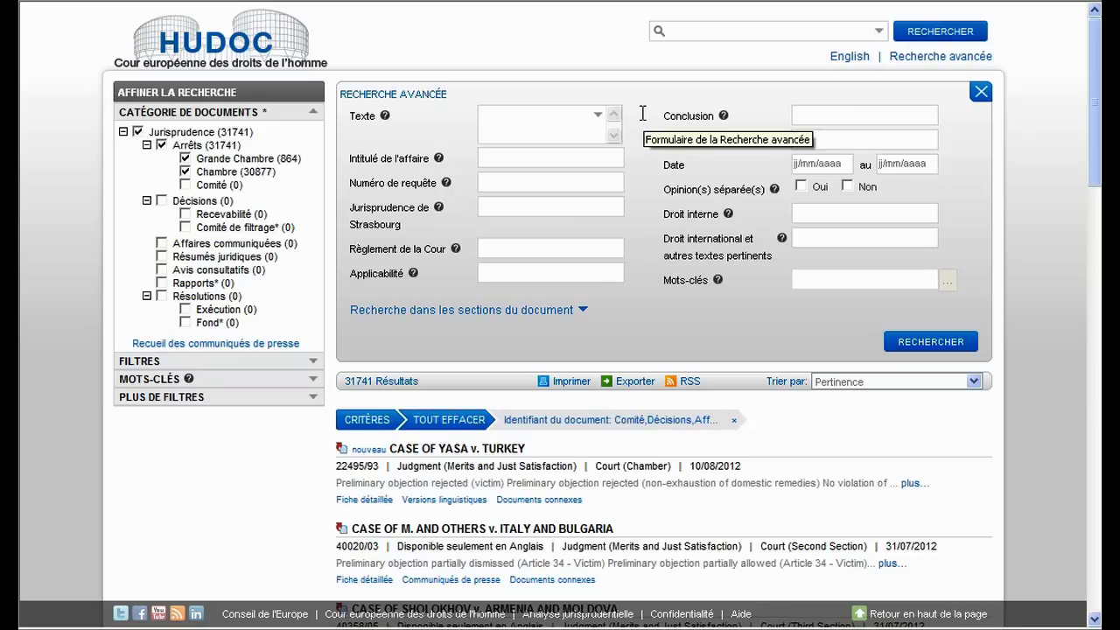
Step: Check the help for the advanced search fields and run a text search for "prison" across the selected judgments
mouse_move(389, 120)
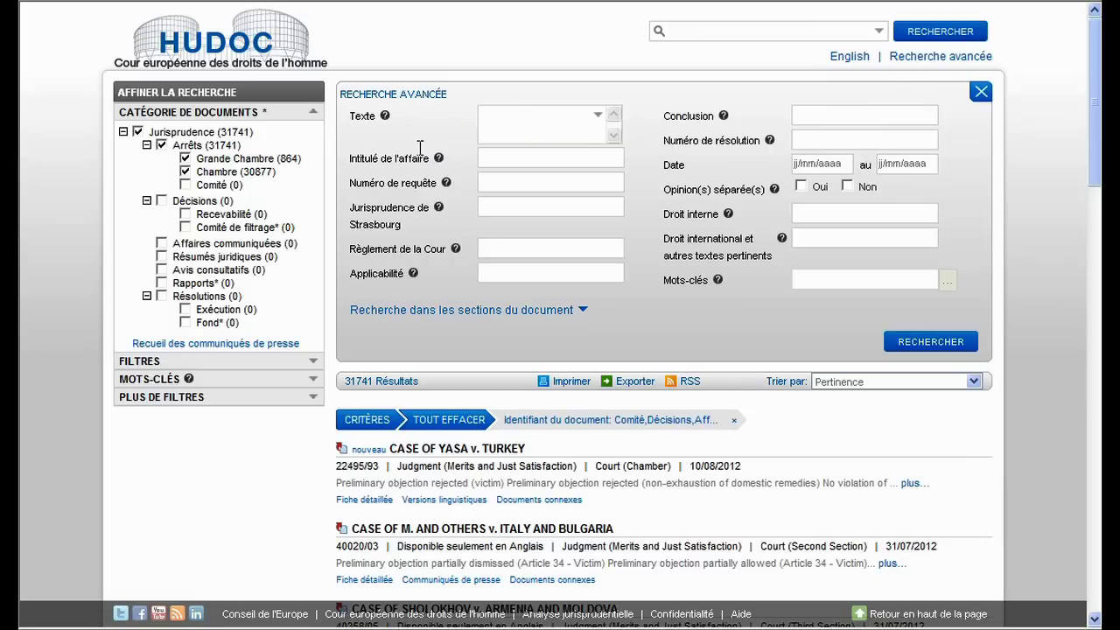
mouse_move(435, 163)
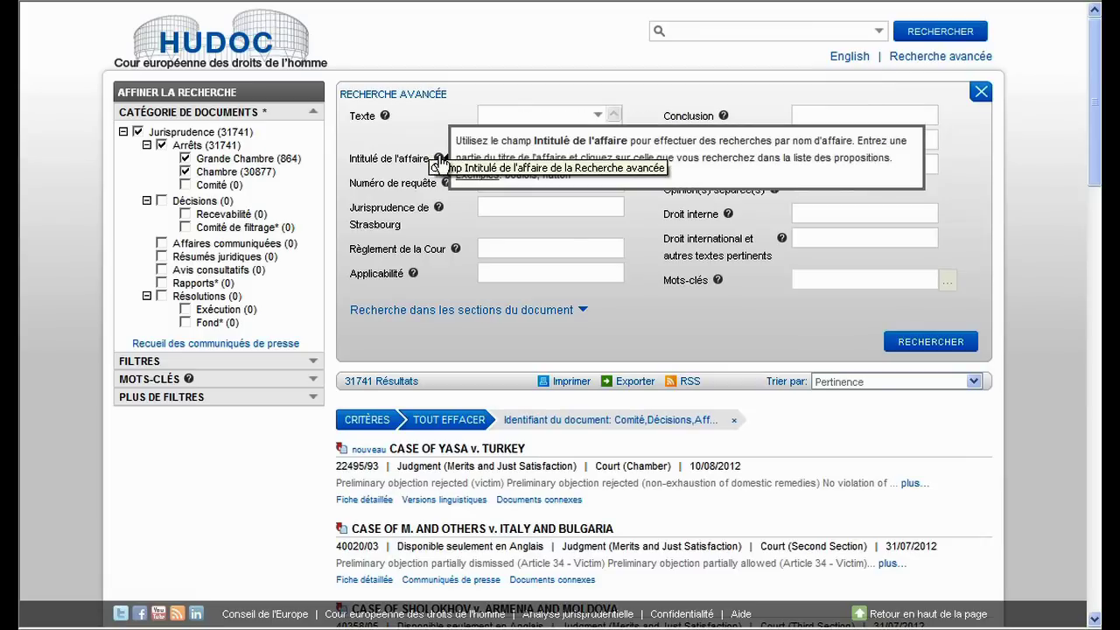
mouse_move(446, 184)
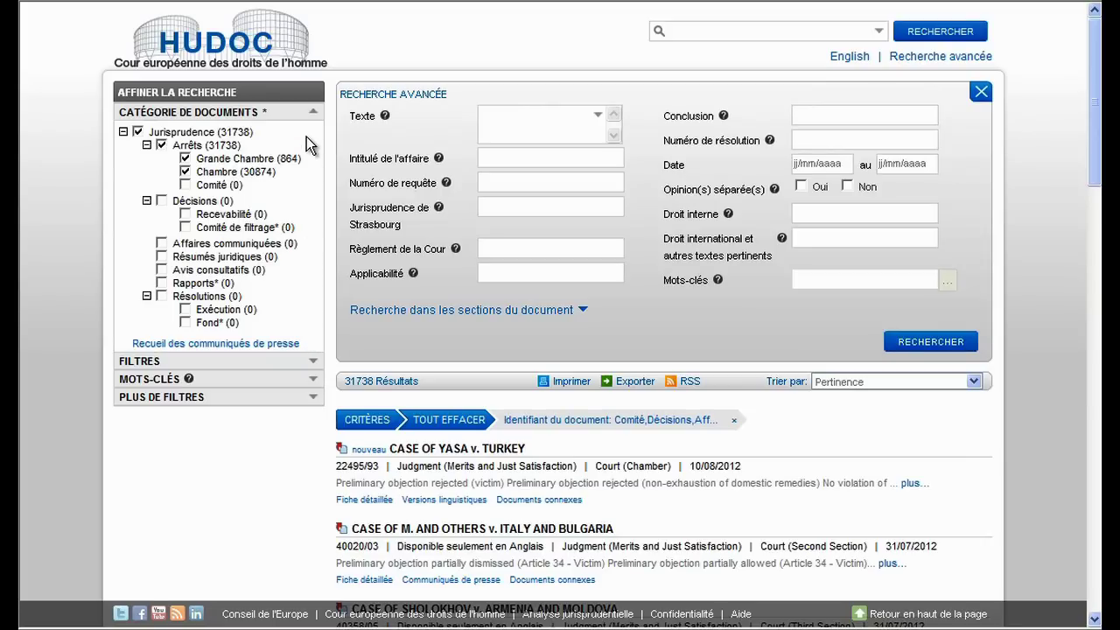
click(516, 123)
text(prison)
click(930, 342)
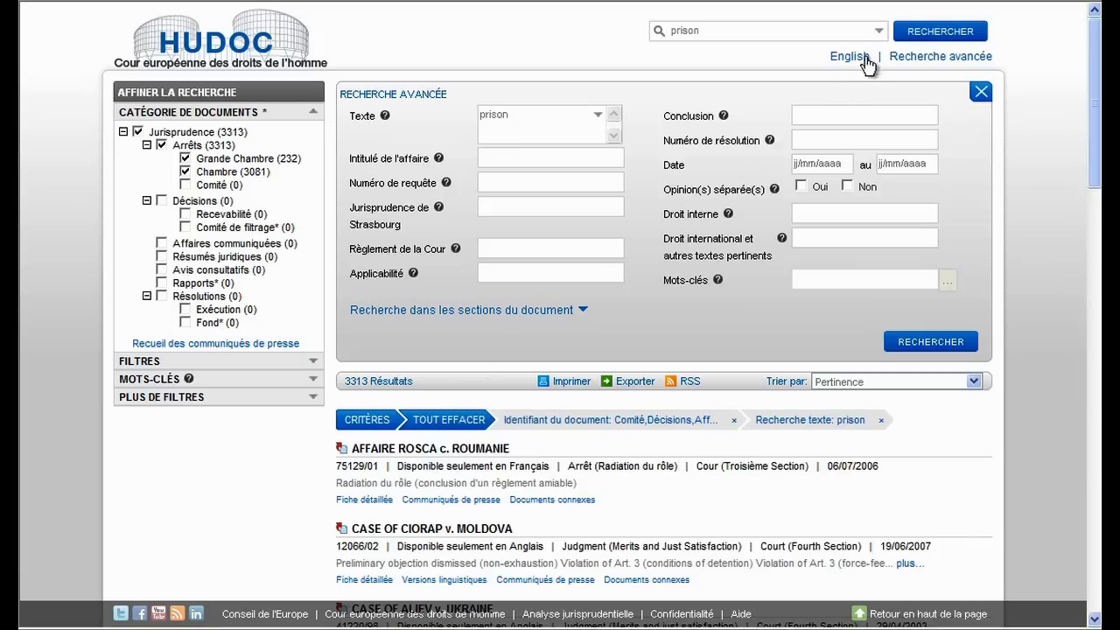
Step: Review the main search box's exact-phrase, any-word, excluded-word and Boolean options and close them without entering criteria
click(878, 35)
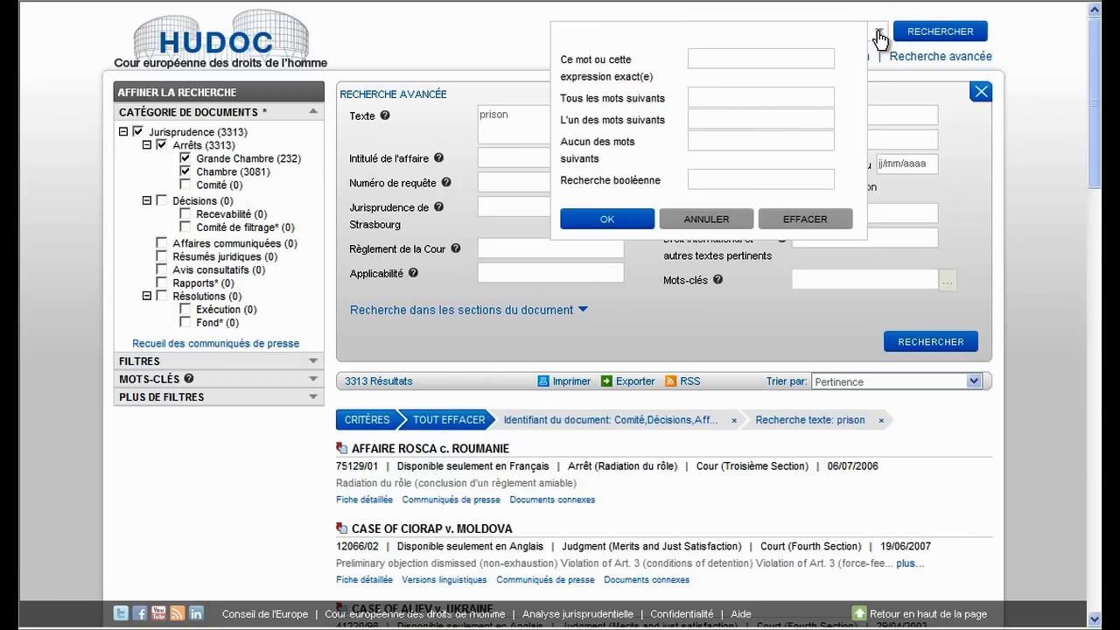
click(696, 57)
click(692, 119)
click(693, 140)
click(716, 178)
click(633, 217)
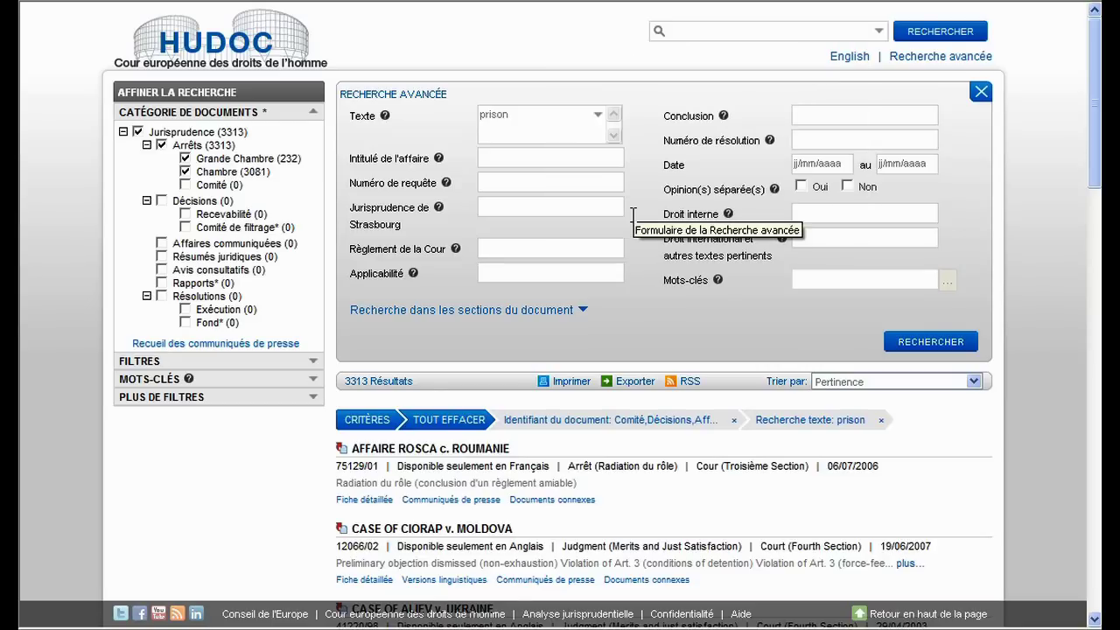
Step: Expand the Filtres and Mots-clés refinement sections and look through the available filters
scroll(632, 218, down, 3)
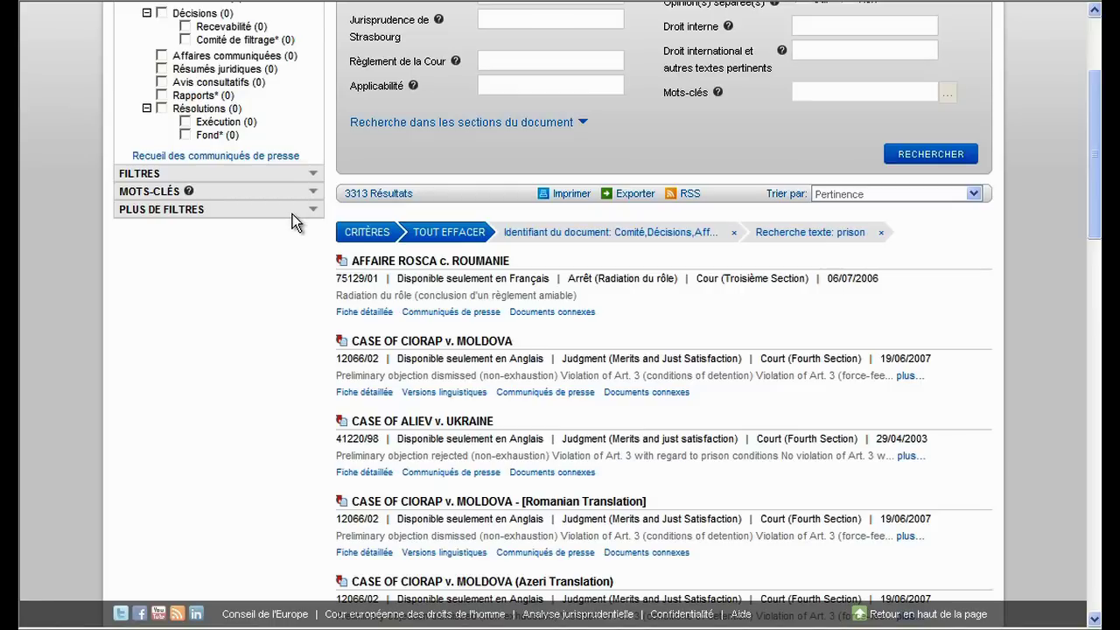
click(312, 174)
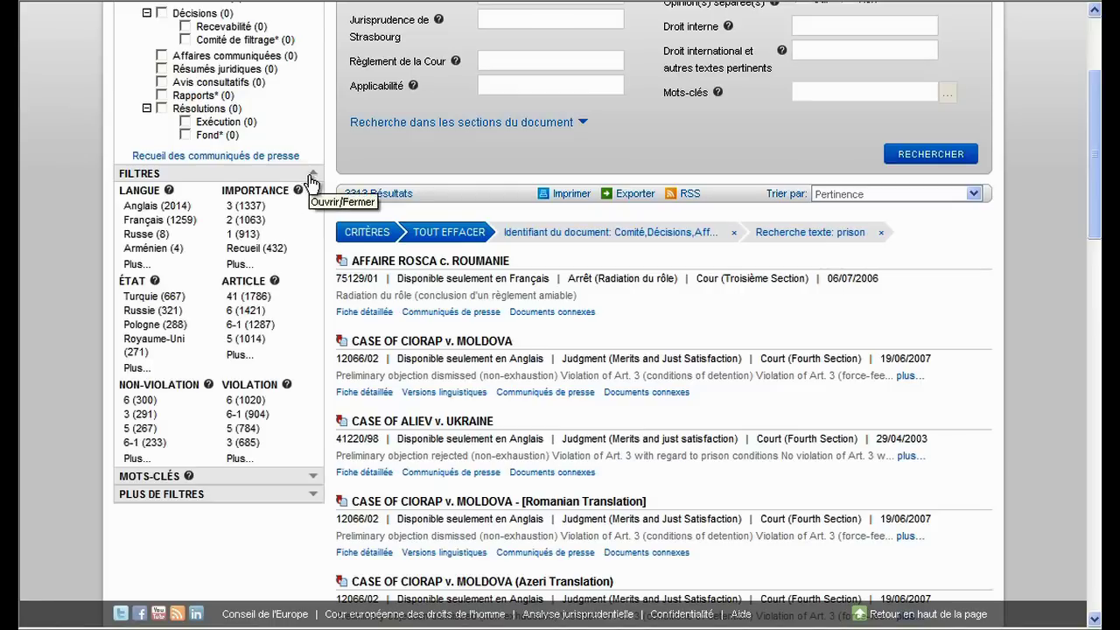
click(308, 474)
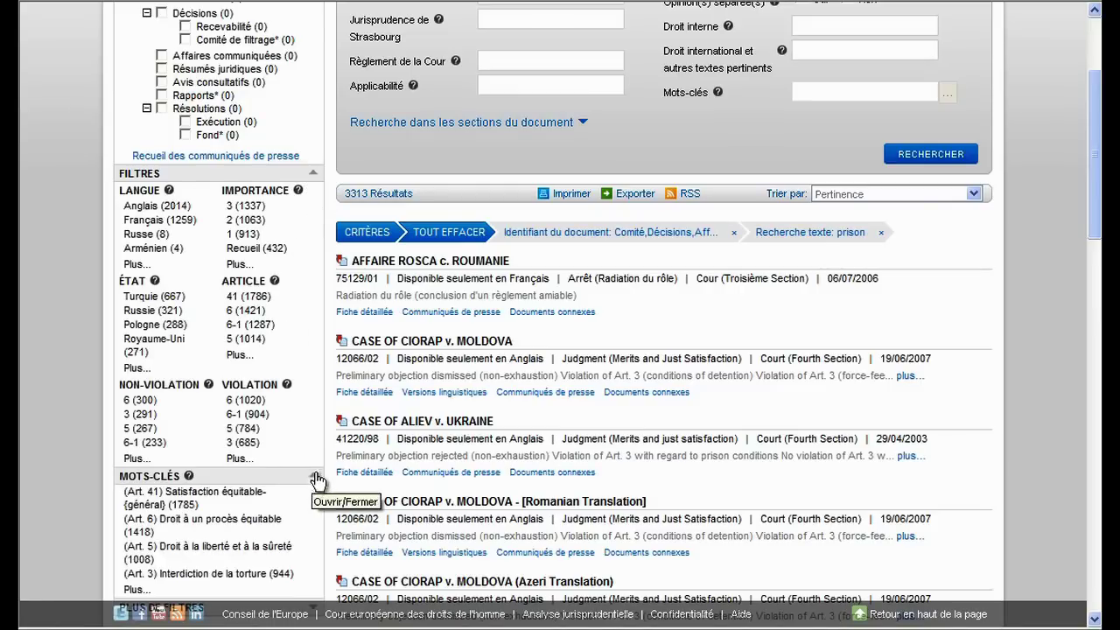
scroll(311, 426, down, 8)
scroll(312, 426, up, 6)
Step: Search by case title using the suggested entry "AFFAIRE BOULOIS c. LUXEMBOURG"
mouse_move(442, 164)
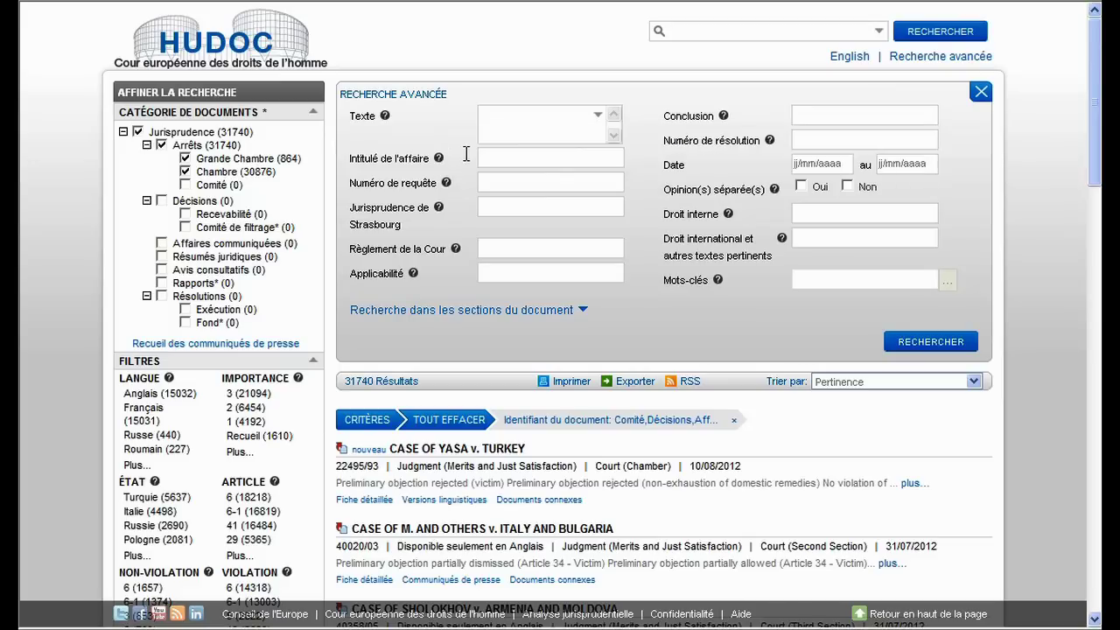
click(489, 155)
text(boulois)
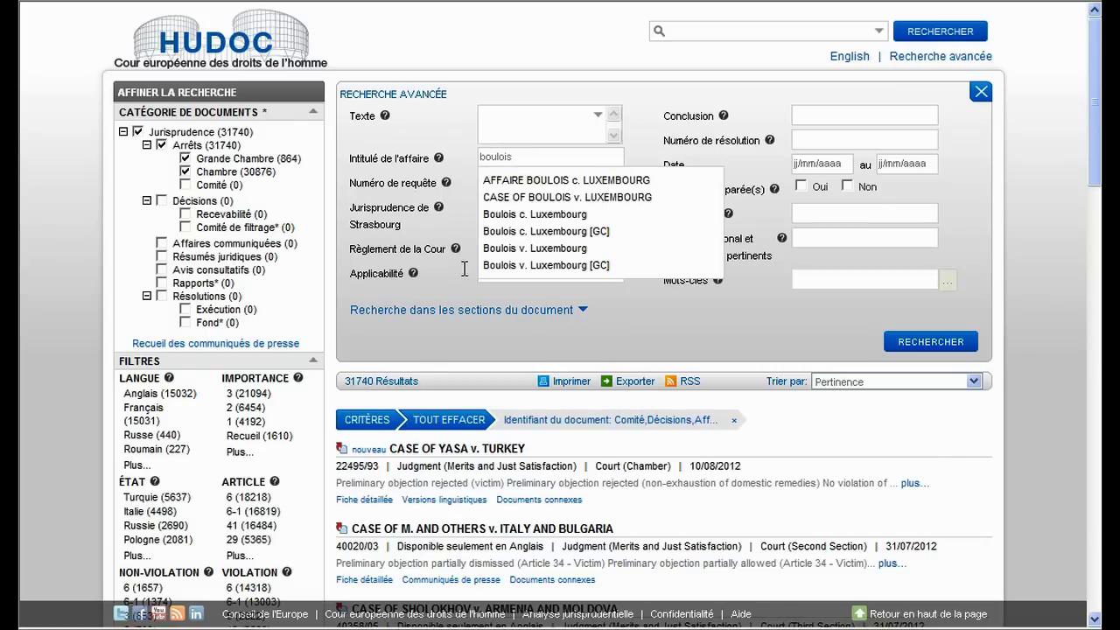
click(525, 180)
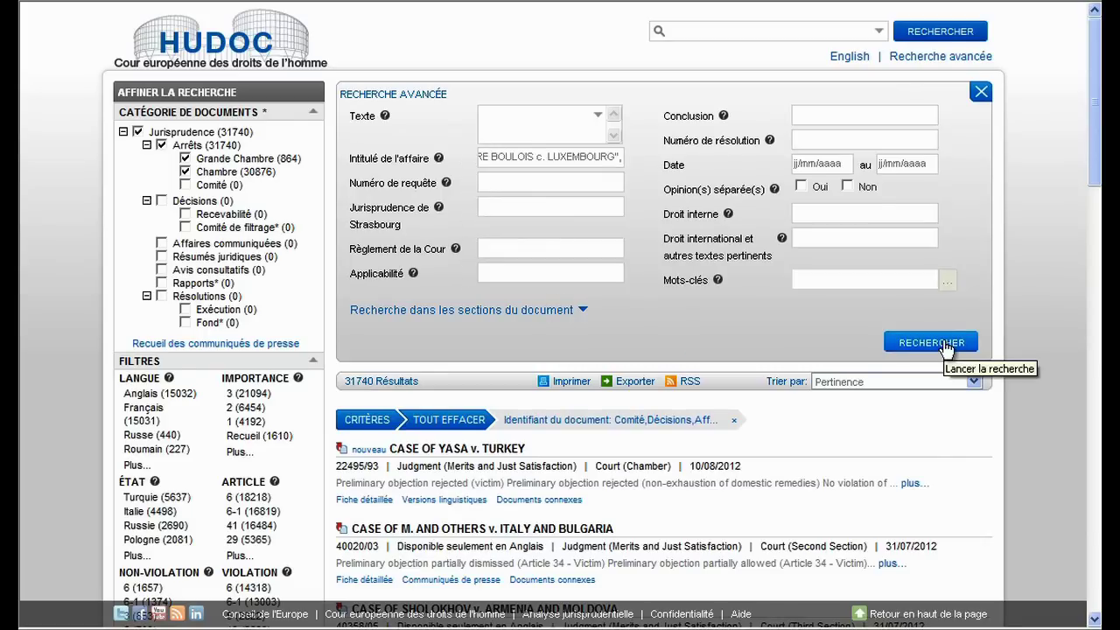
click(945, 347)
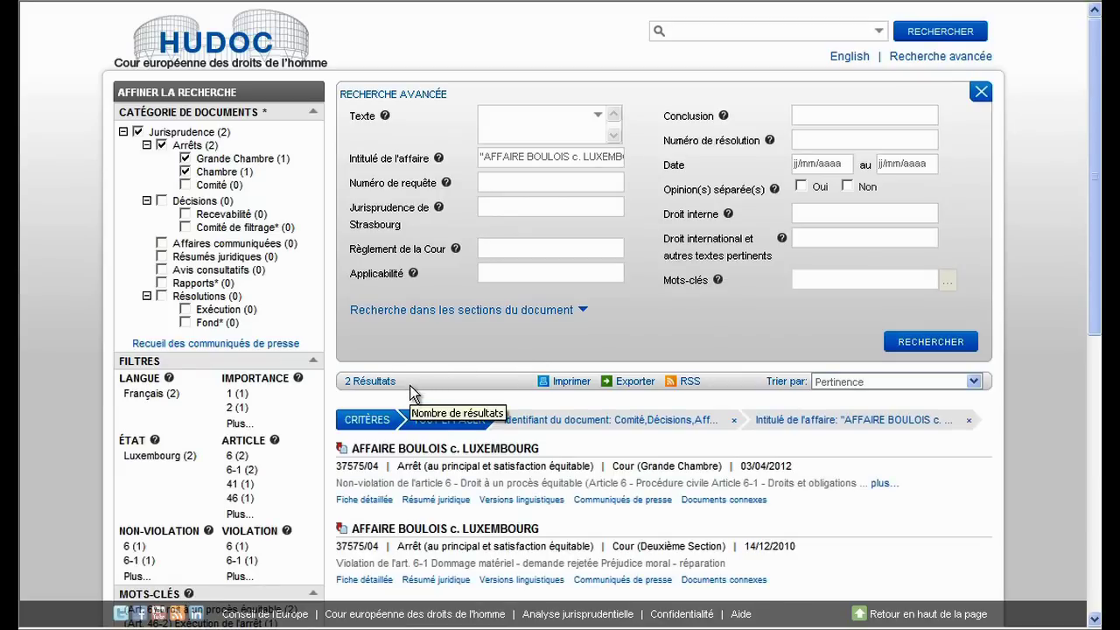
Step: Replace the case title with just "boulois", without choosing a suggestion, and run the search again
triple_click(520, 160)
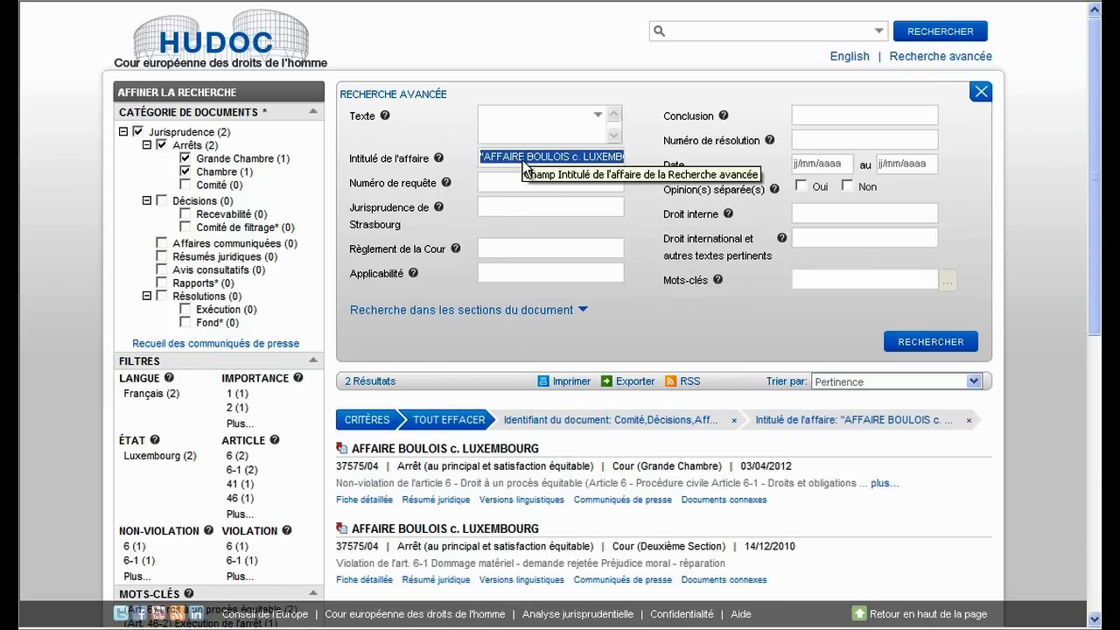
text(boulois)
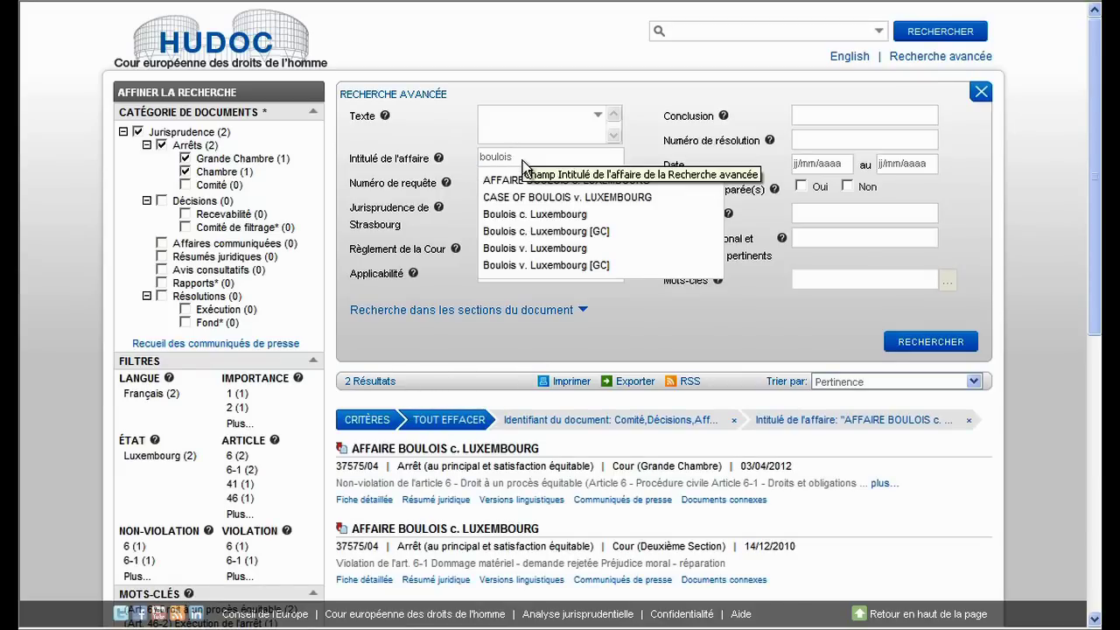
key(Escape)
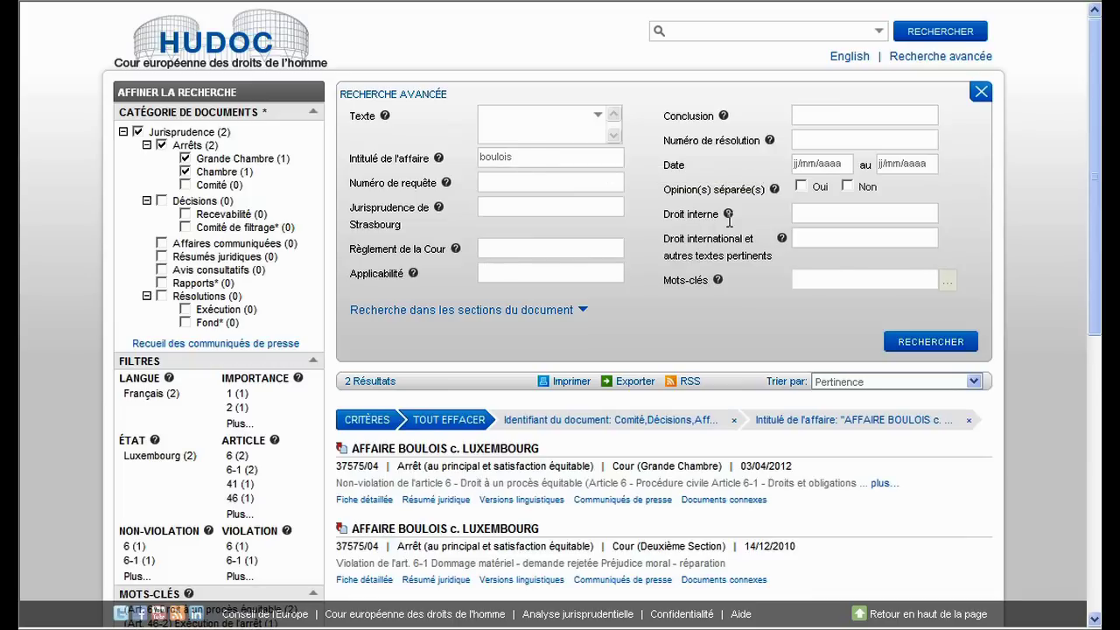
click(939, 346)
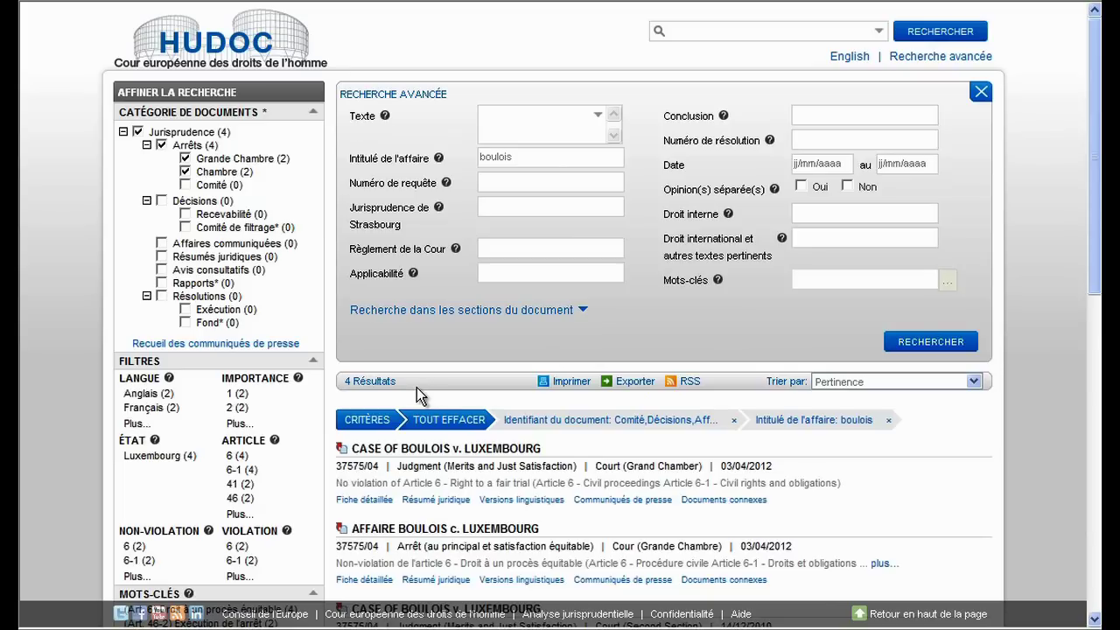
Step: Search by application number using the suggested entry 3394/03
mouse_move(447, 186)
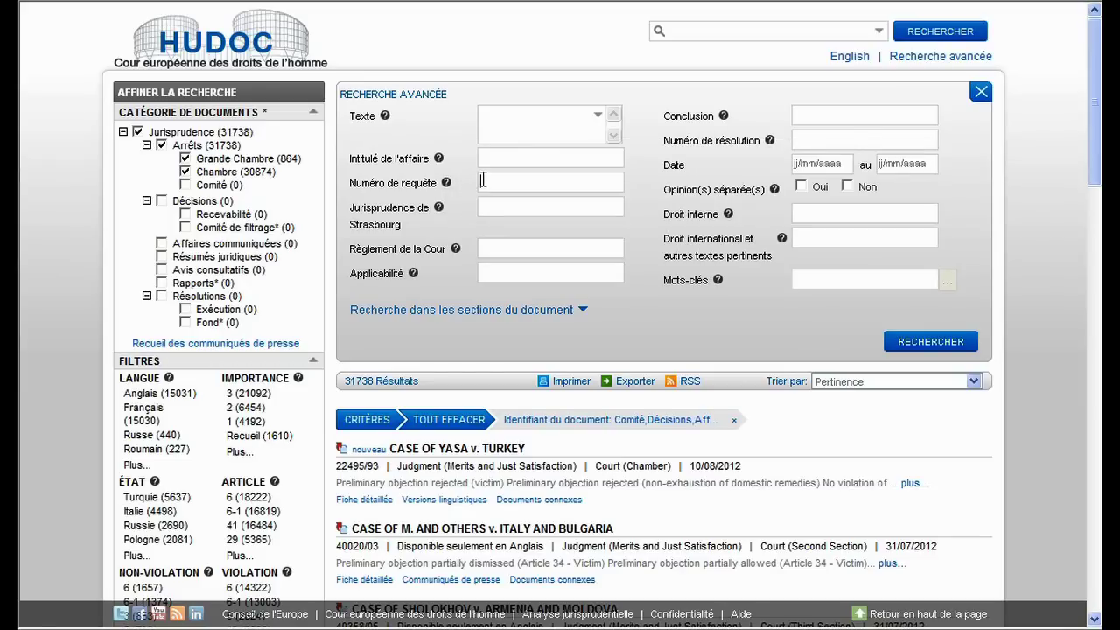
click(483, 179)
text(3394/03)
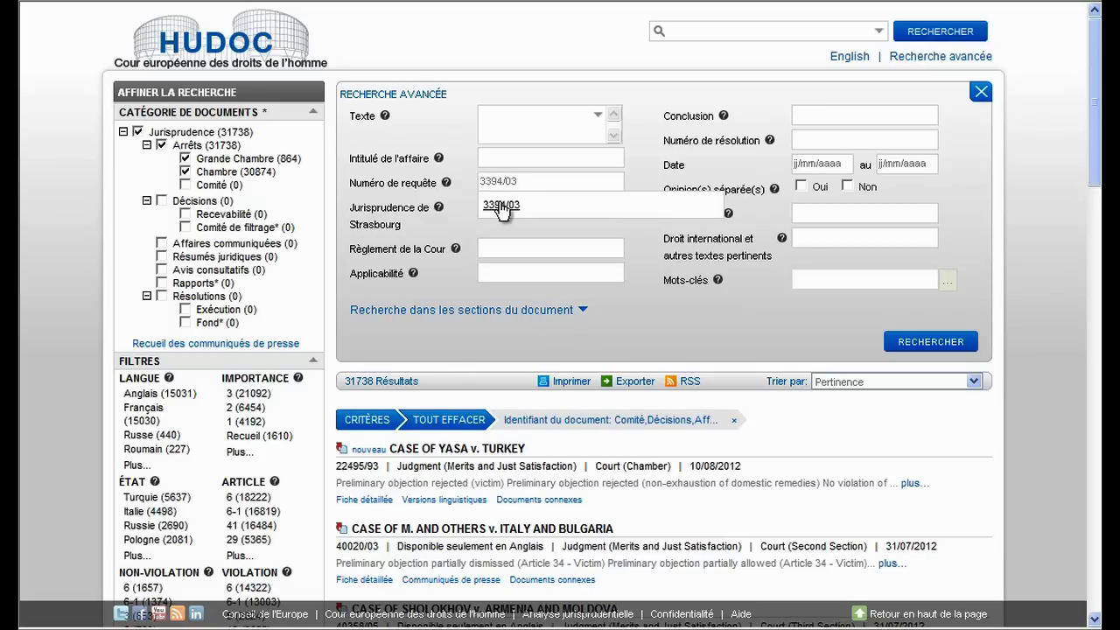
click(500, 206)
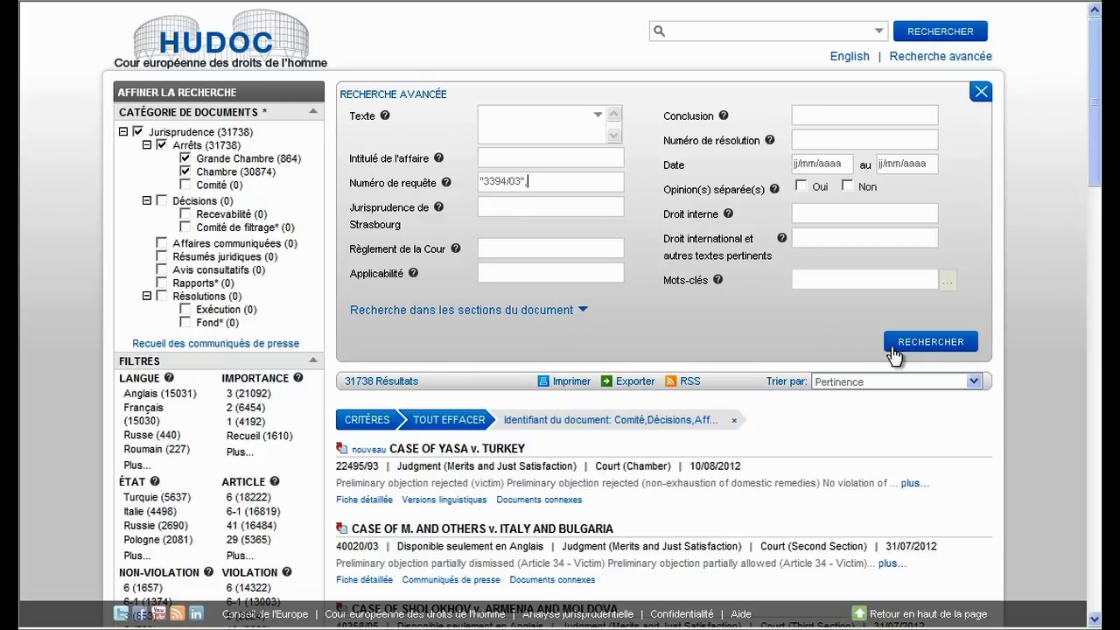
click(925, 344)
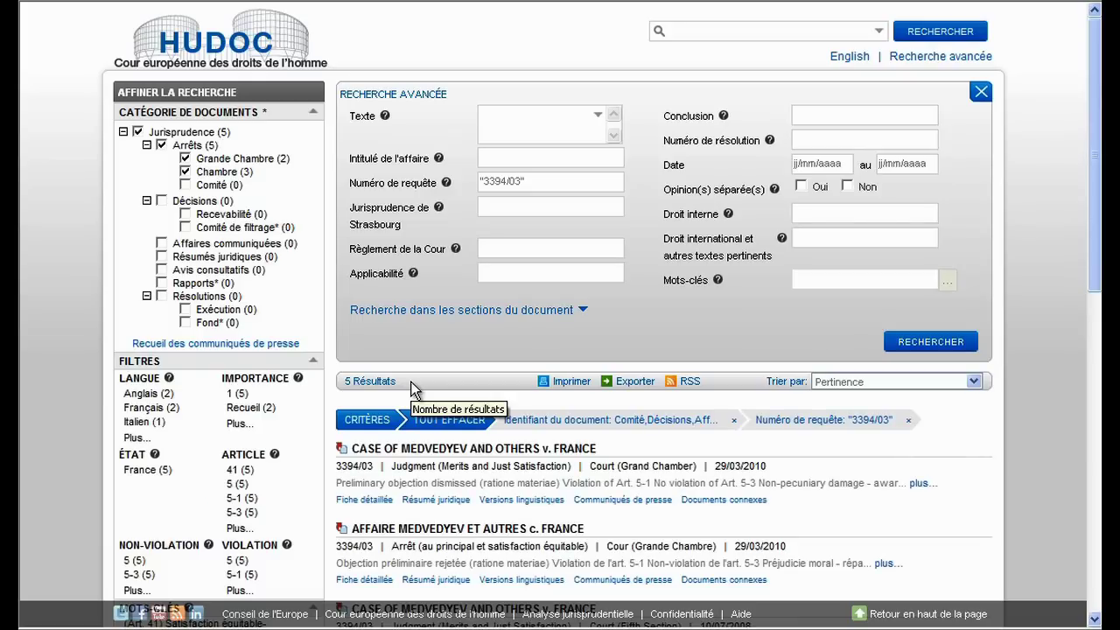
Step: Search the Strasbourg case-law field for "hatton" and read the cited cases in the first result's detailed record
mouse_move(440, 213)
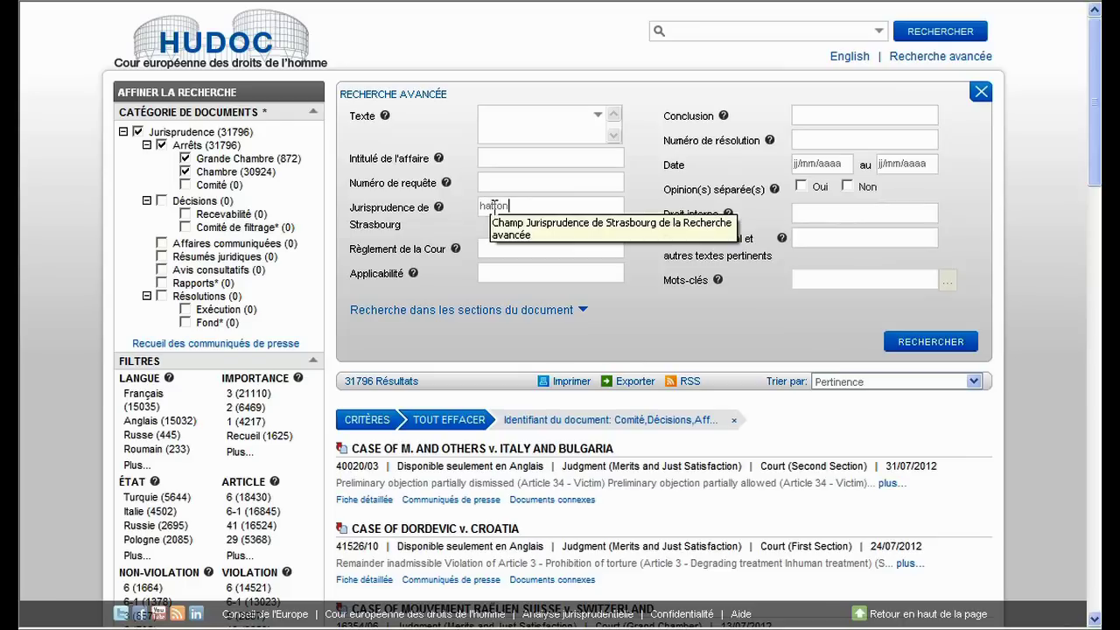
click(943, 343)
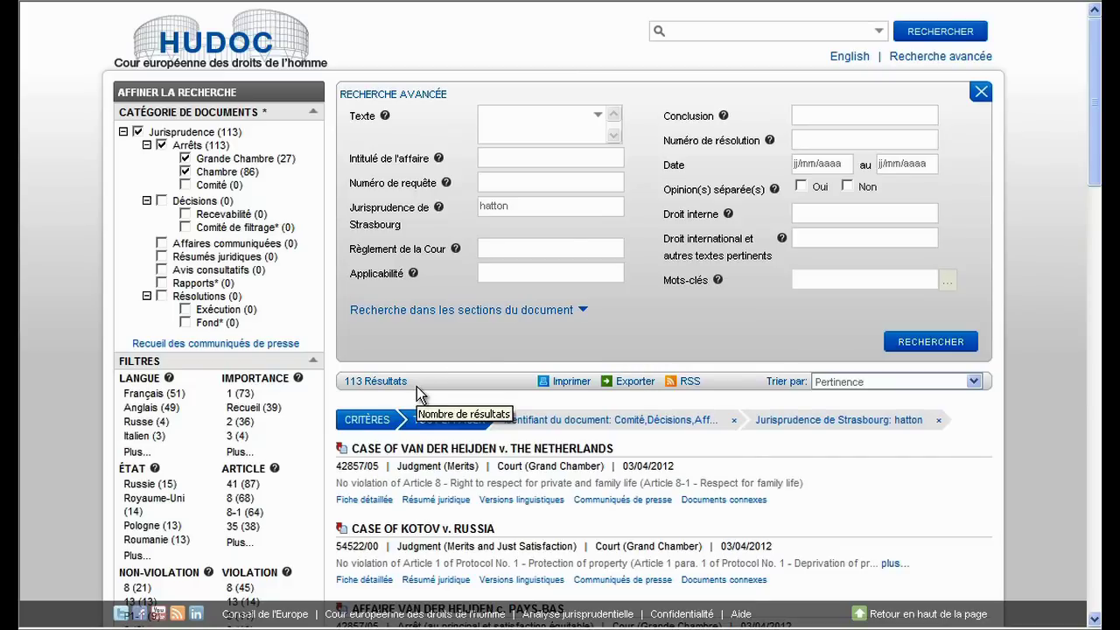
click(365, 504)
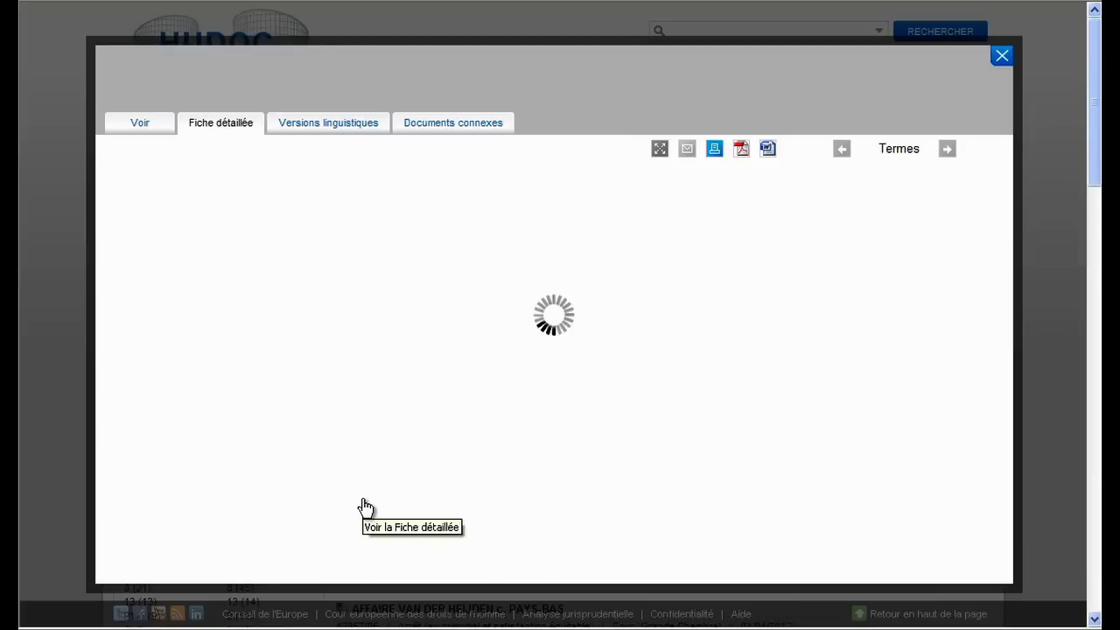
scroll(365, 506, down, 5)
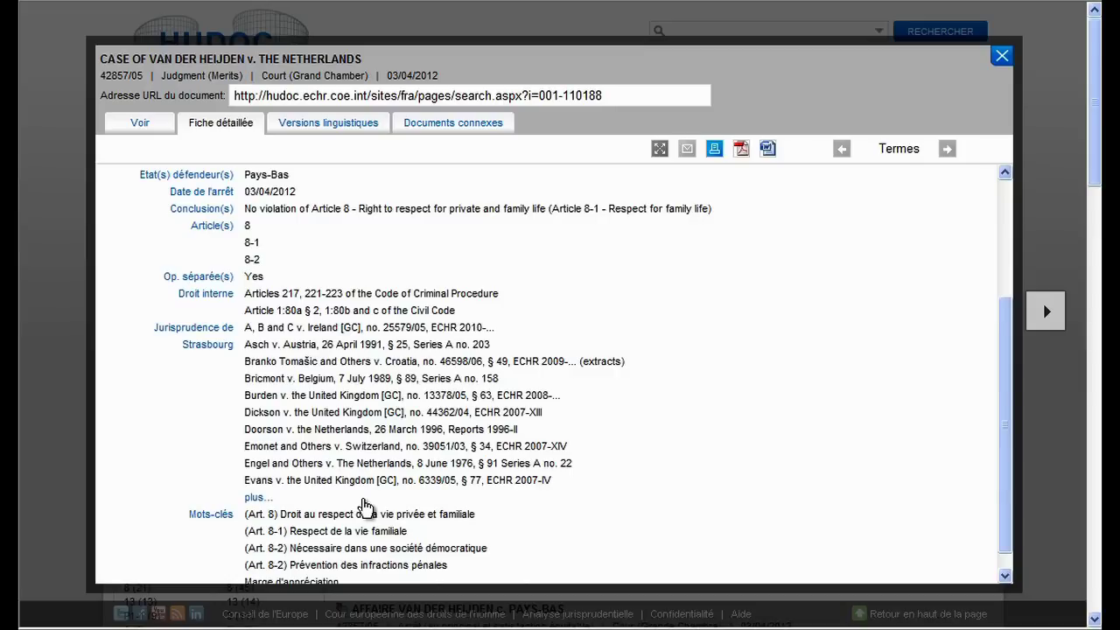
Step: Examine the open judgment's official and unofficial language versions, including external translations, and view its related documents
click(359, 129)
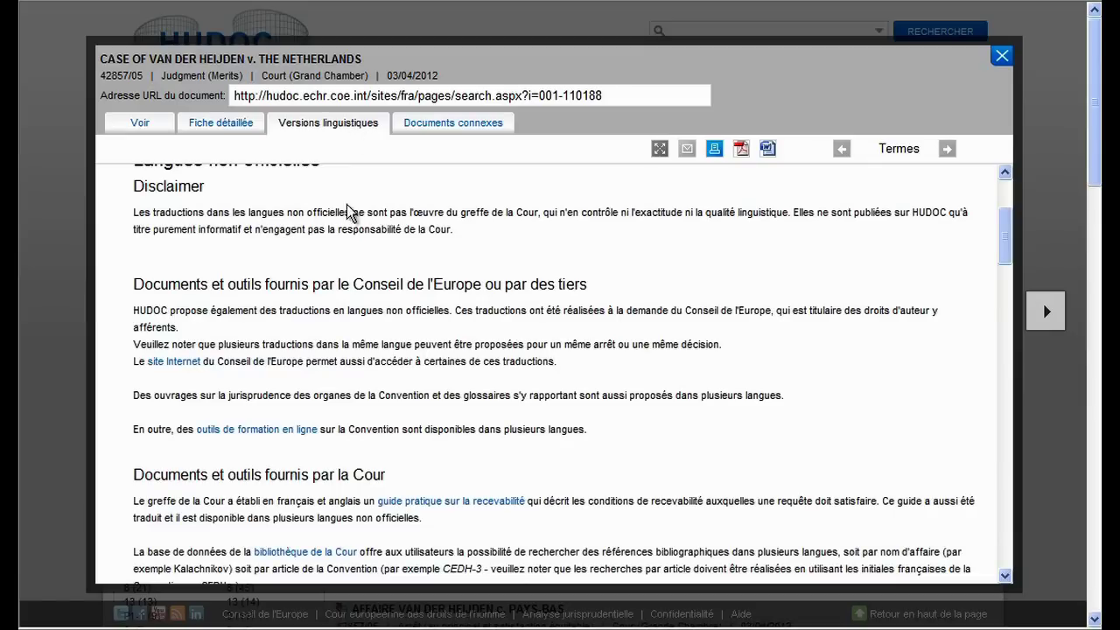
scroll(346, 226, up, 3)
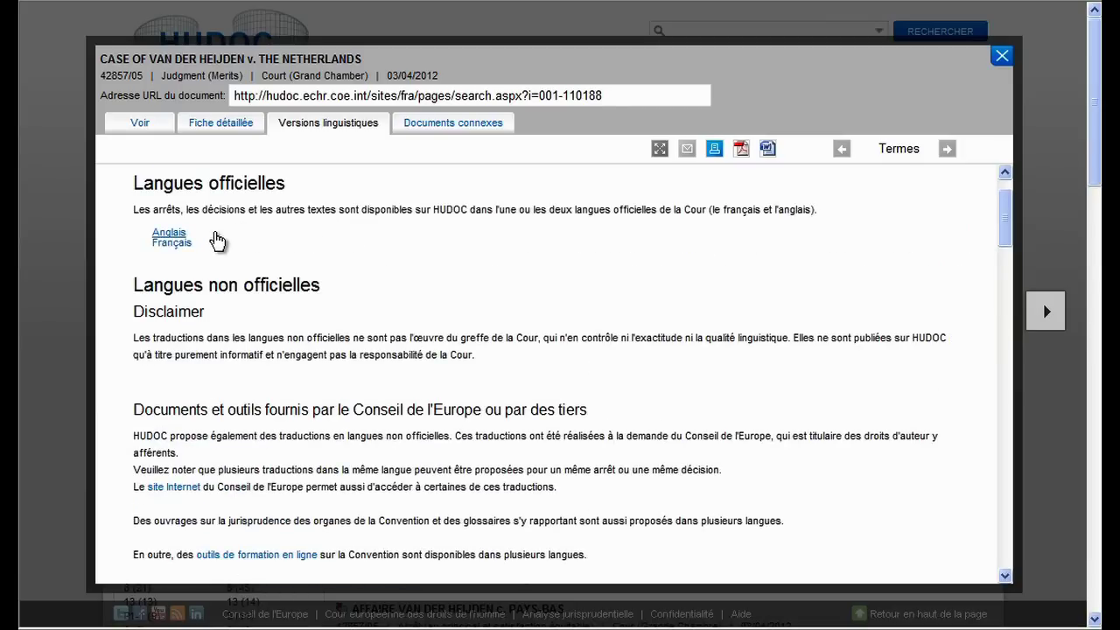
scroll(217, 241, down, 4)
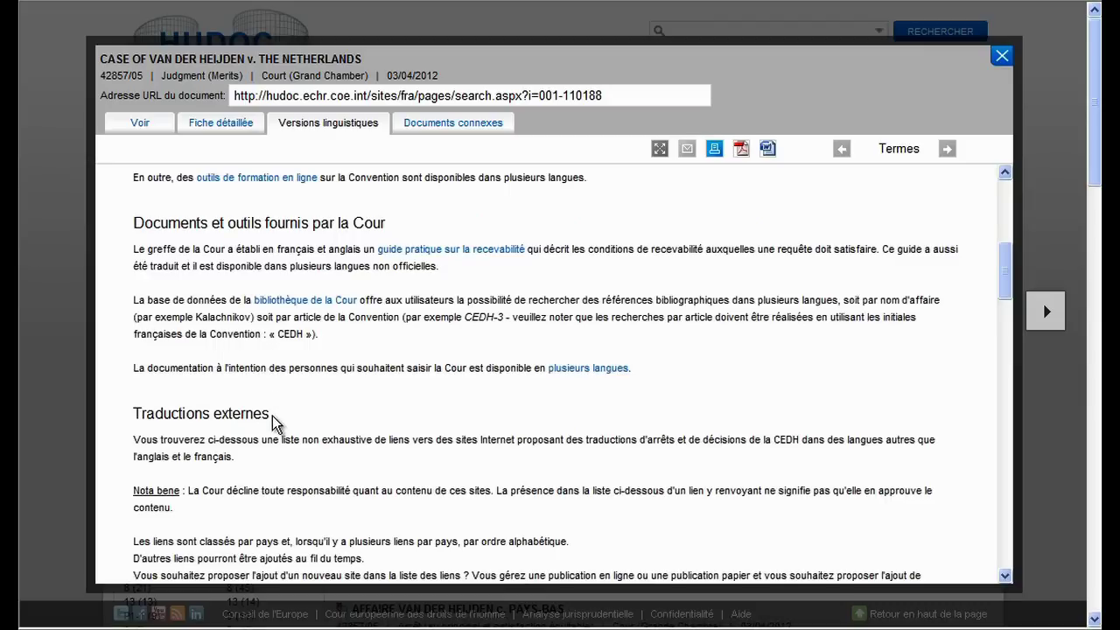
scroll(273, 423, down, 3)
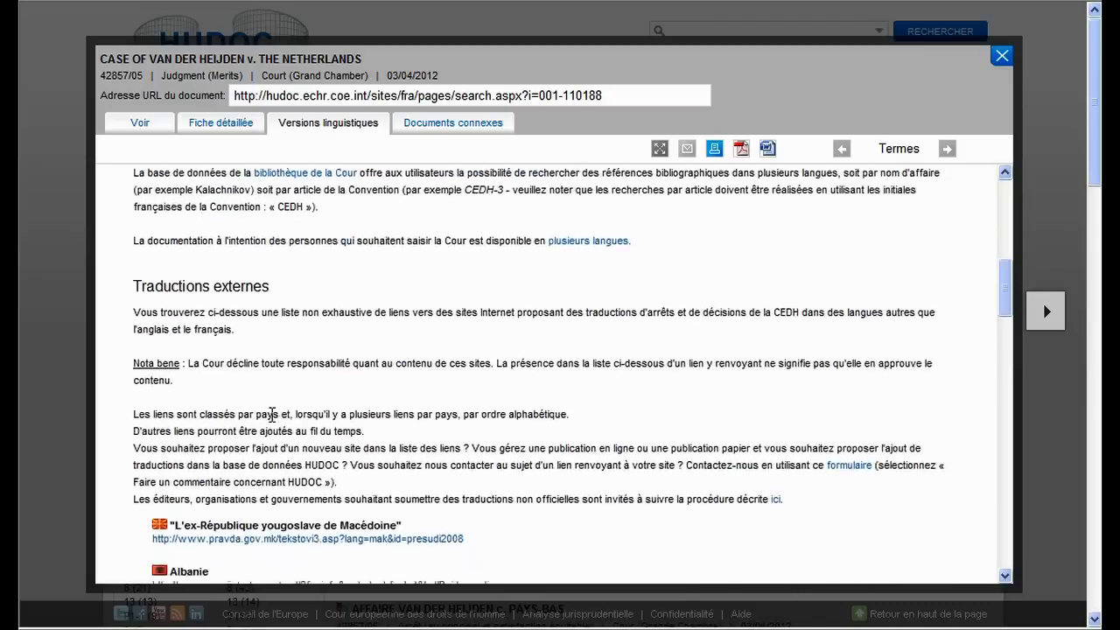
click(479, 127)
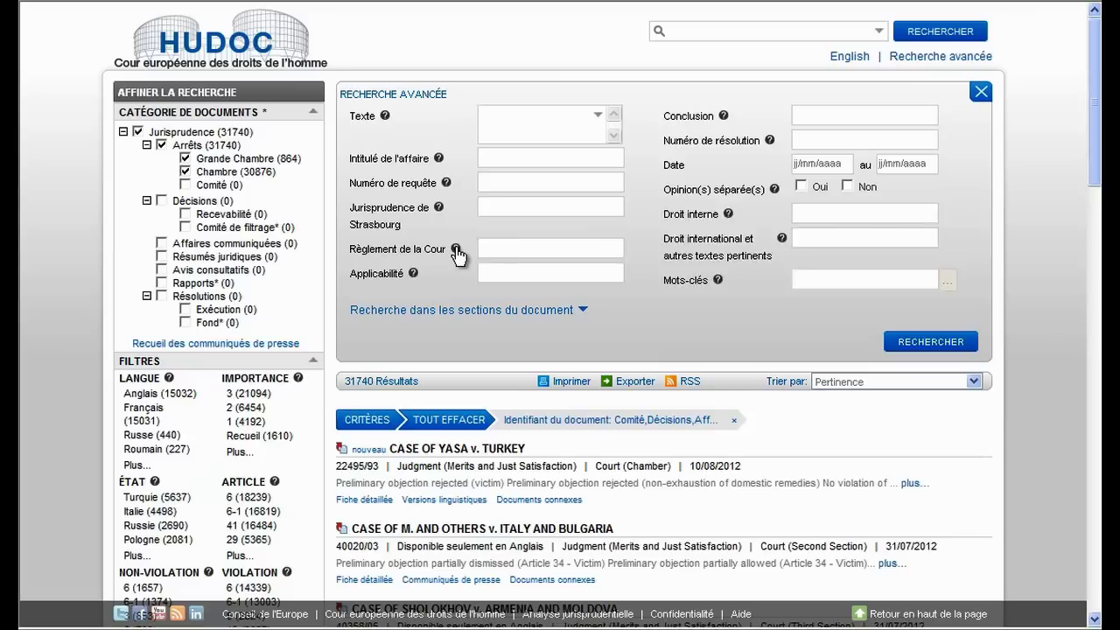
Step: Search for judgments citing Rule 39 of the Rules of Court and read the first result's detailed record
mouse_move(456, 252)
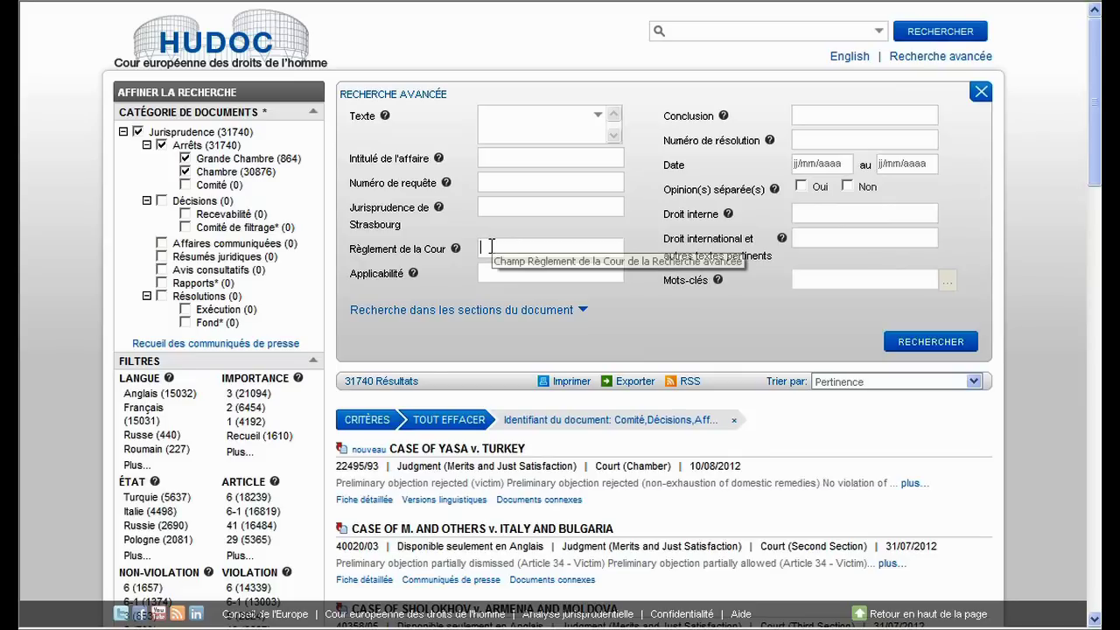
text(39)
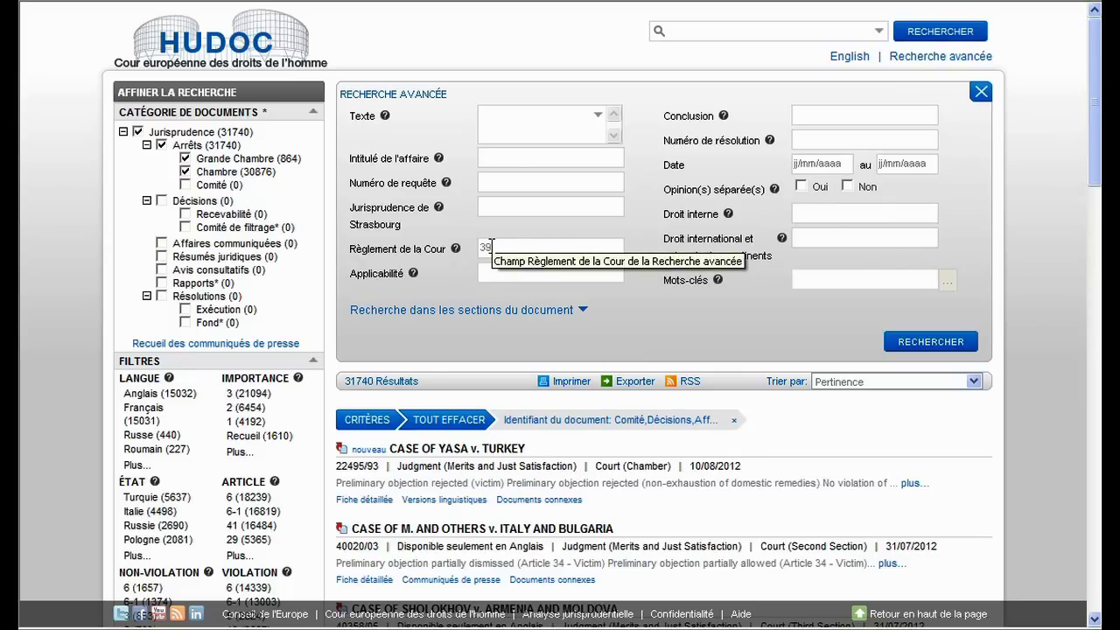
click(931, 345)
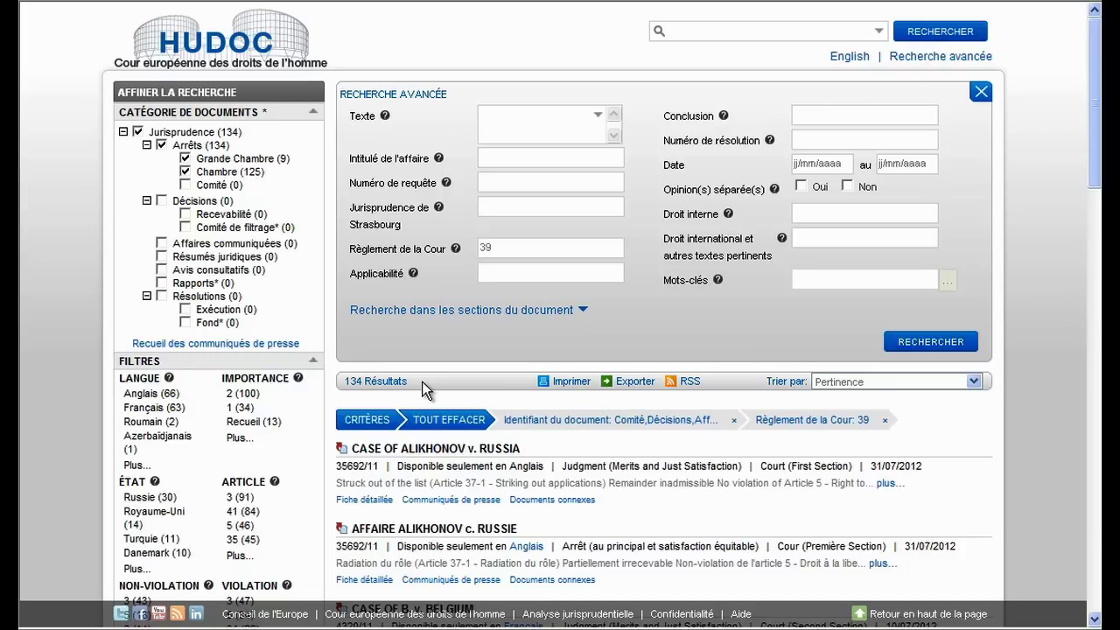
click(368, 501)
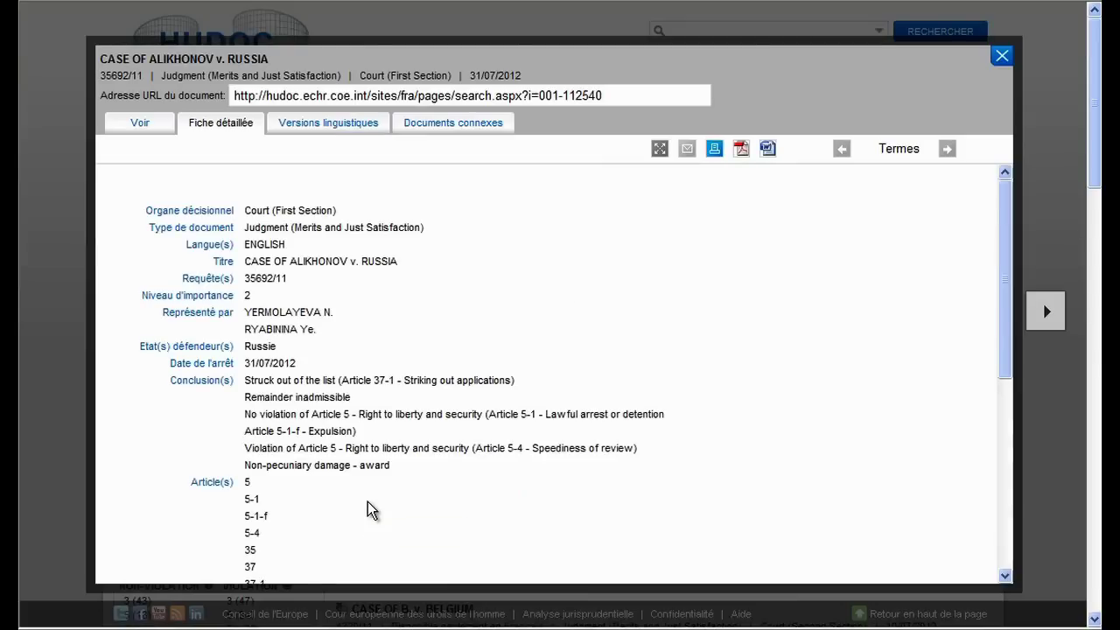
scroll(367, 501, down, 3)
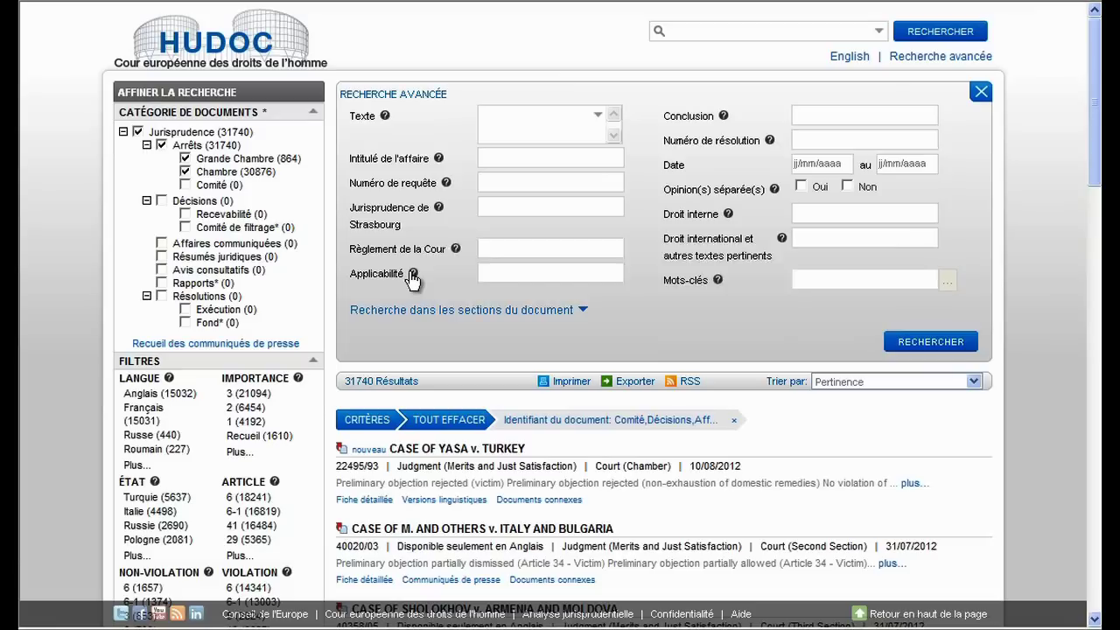
Step: Search the Applicability field for "Art. 8 applicable" and open the first result's detailed record
mouse_move(413, 278)
click(484, 272)
click(916, 341)
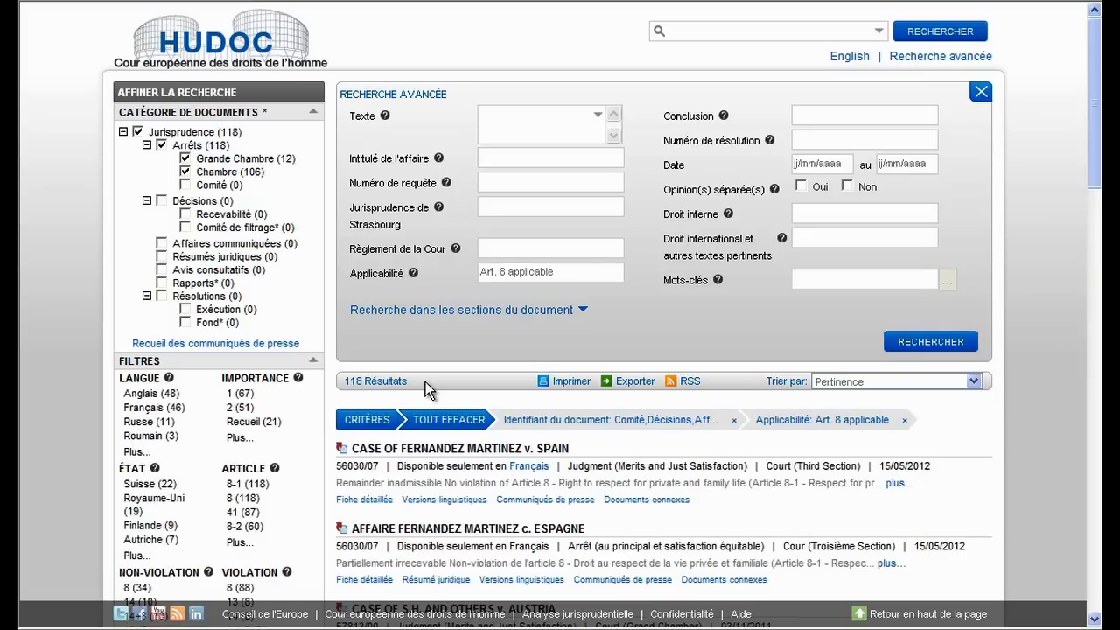
click(358, 501)
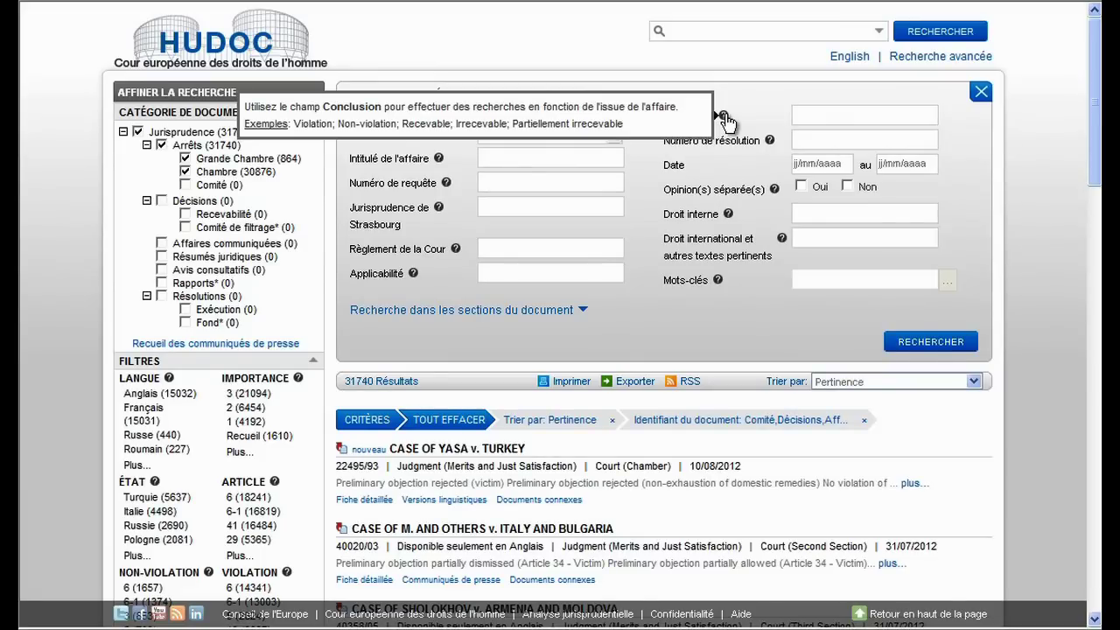
Step: Search for judgments whose Conclusion field contains "Radiation du role"
click(813, 112)
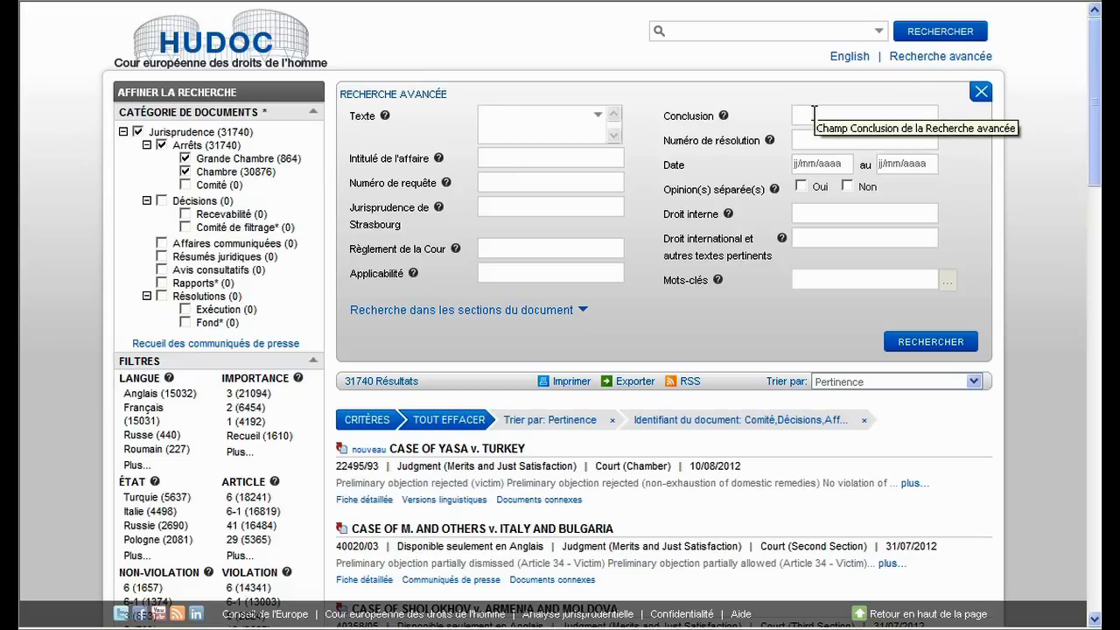
text(Radiation du role)
click(953, 343)
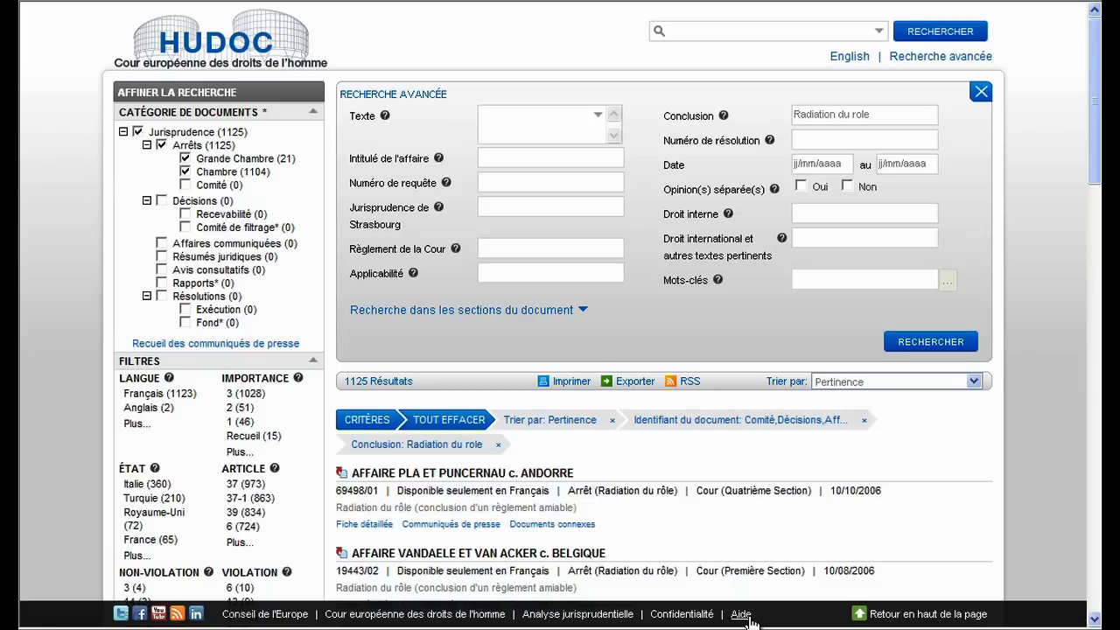
Step: Search for judgments that have separate opinions, and remove that criterion after viewing the results
mouse_move(774, 191)
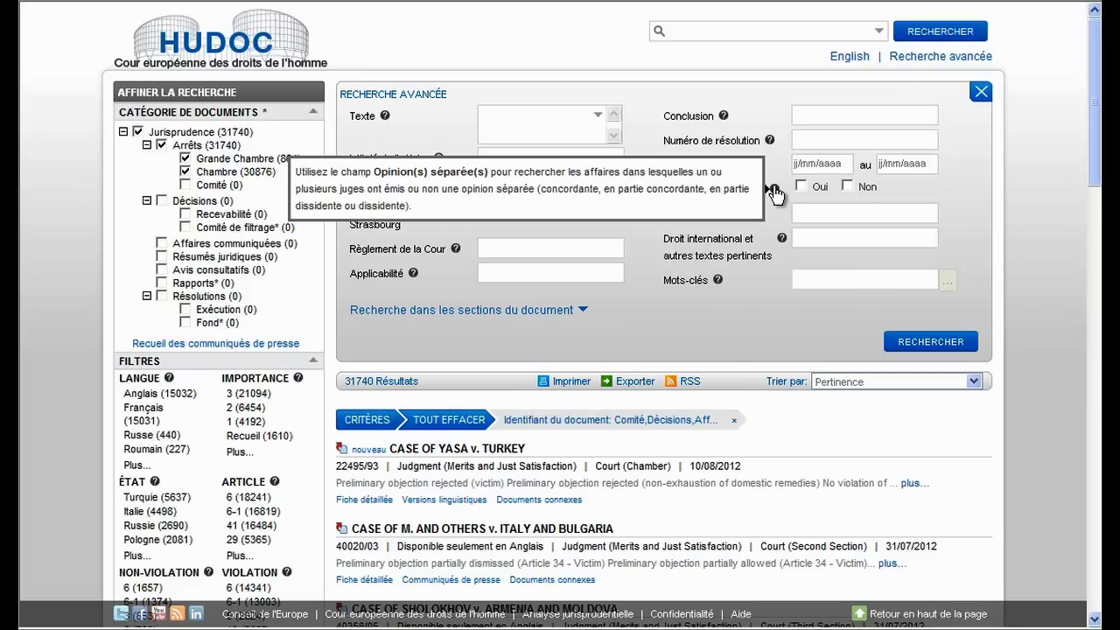
click(800, 186)
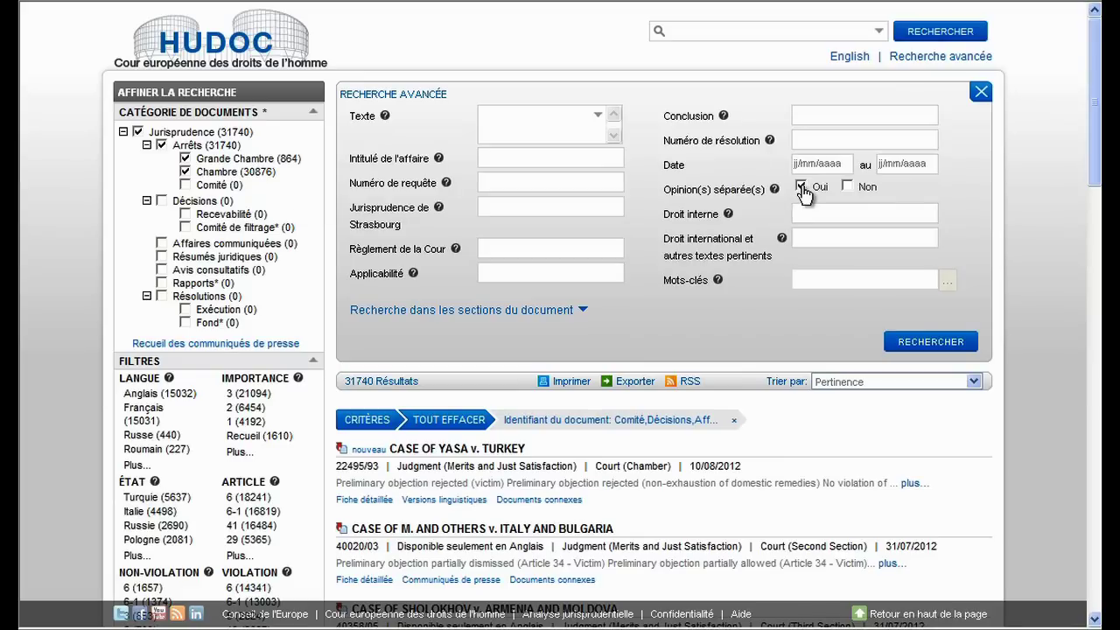
click(943, 346)
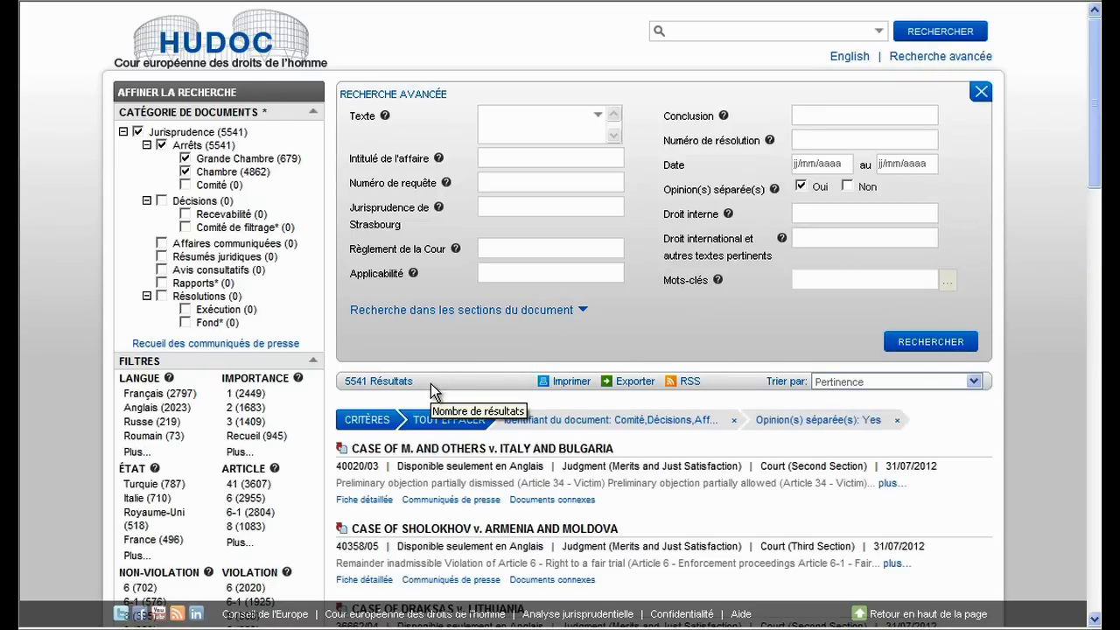
click(897, 420)
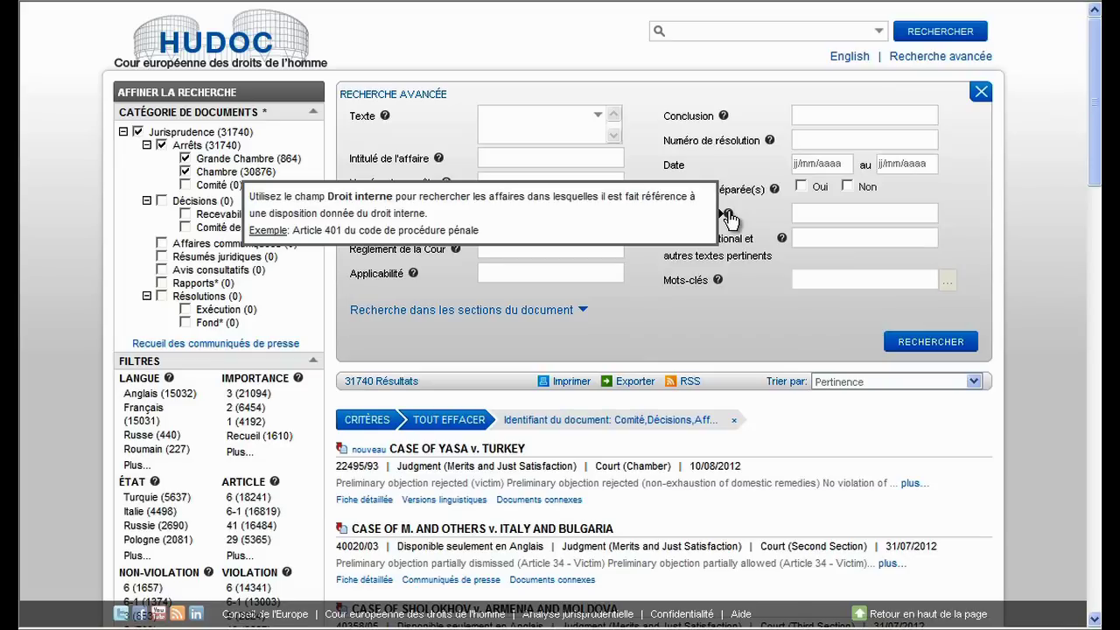
Step: Search the domestic law field for the exact phrase "la loi sur le statut des militaires"
click(811, 214)
text("la loi sur le statut des militaires")
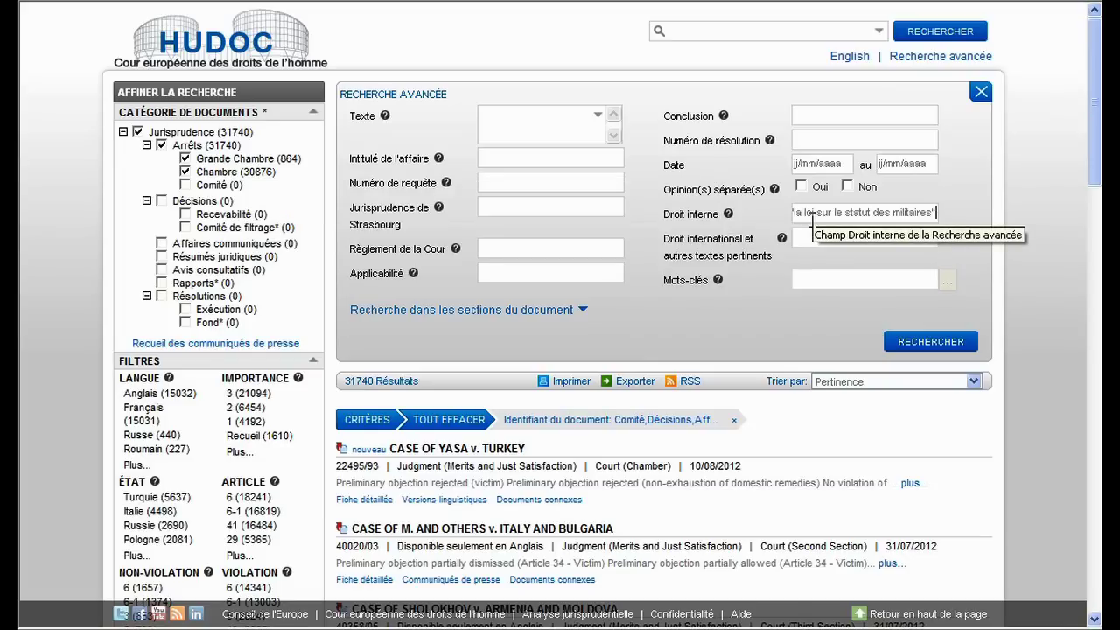
click(927, 343)
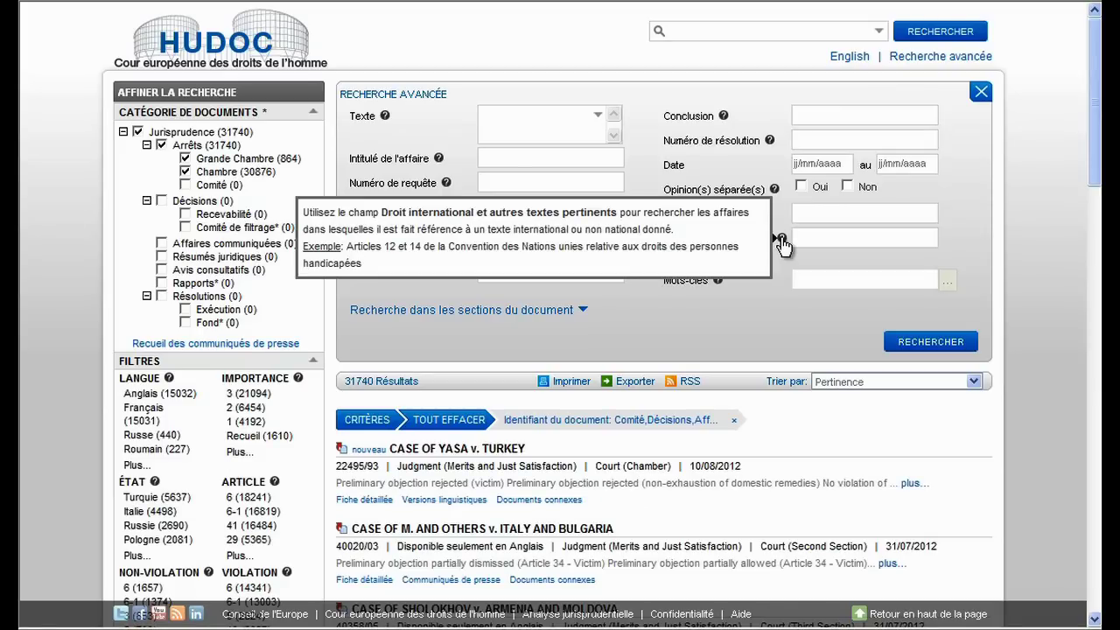
Step: Search the international law and other relevant texts field for the copied phrase ending in "des personnes handicapées"
click(809, 237)
key(ctrl+v)
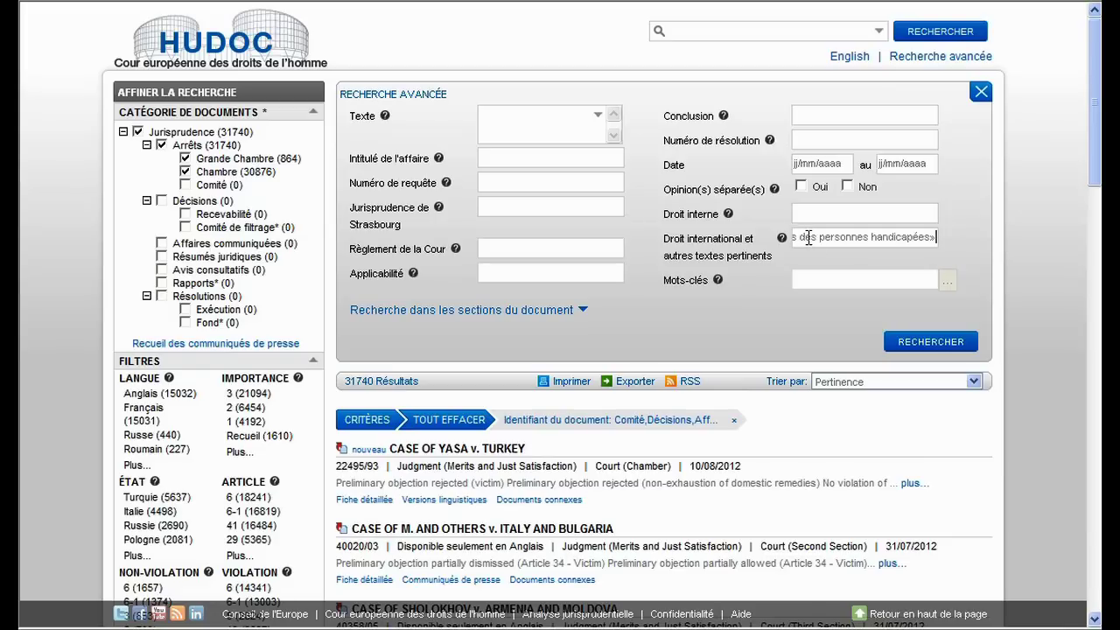
click(936, 343)
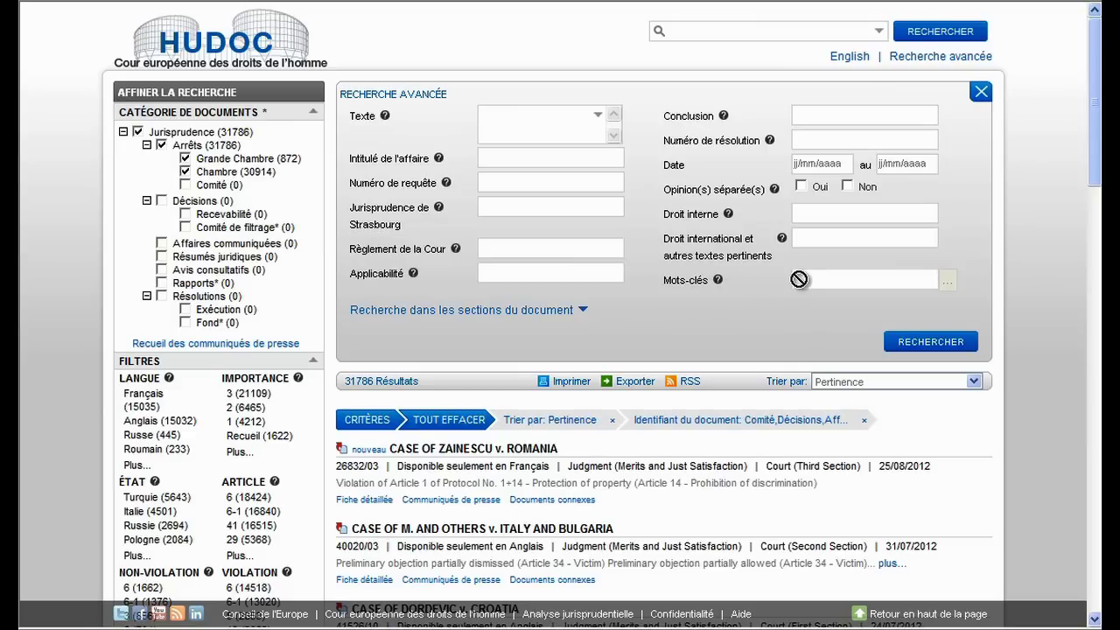
Step: Search by the keywords Art. 6 Droit à un procès équitable, Procédure civile, Procédure pénale, Art. 10 Liberté d'expression-{Générale} and Art. 10-1 Liberté d'expression
click(946, 283)
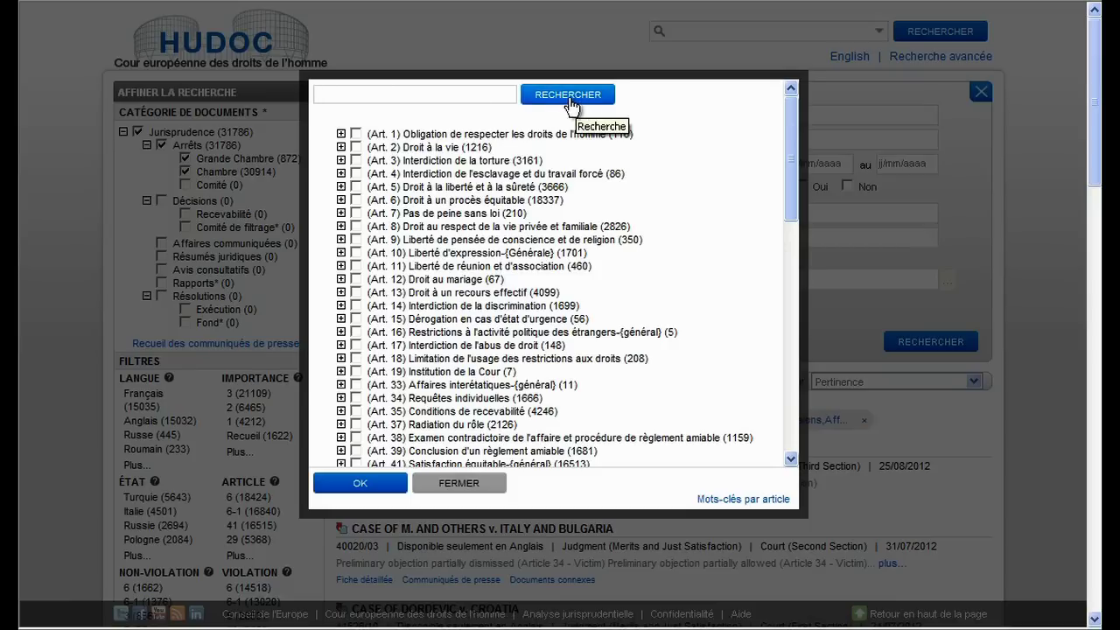
click(356, 200)
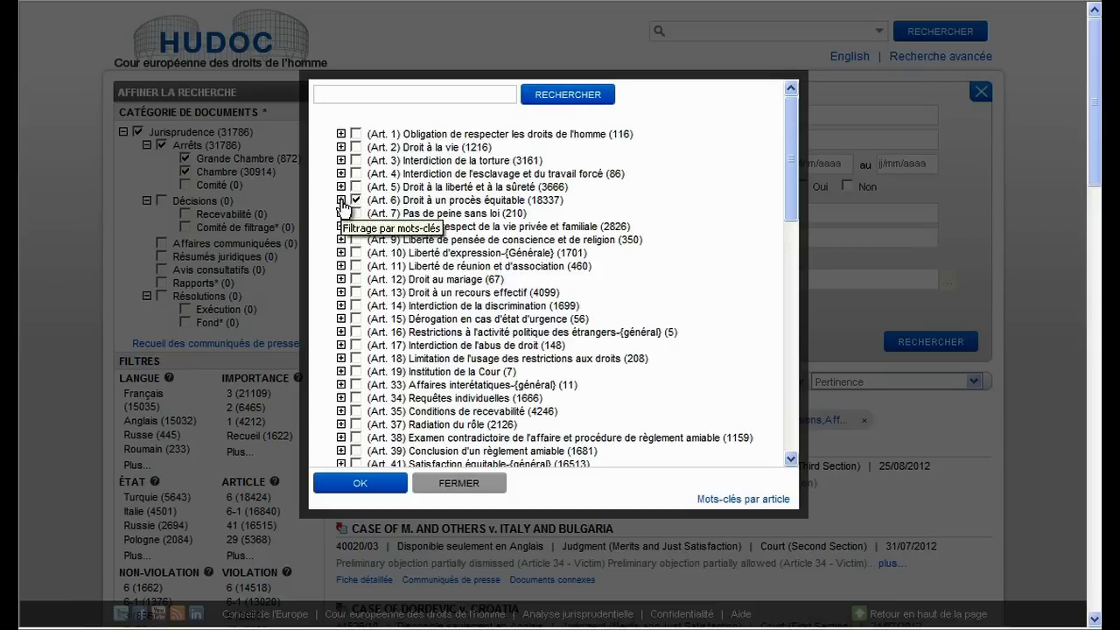
click(341, 200)
click(379, 254)
click(379, 306)
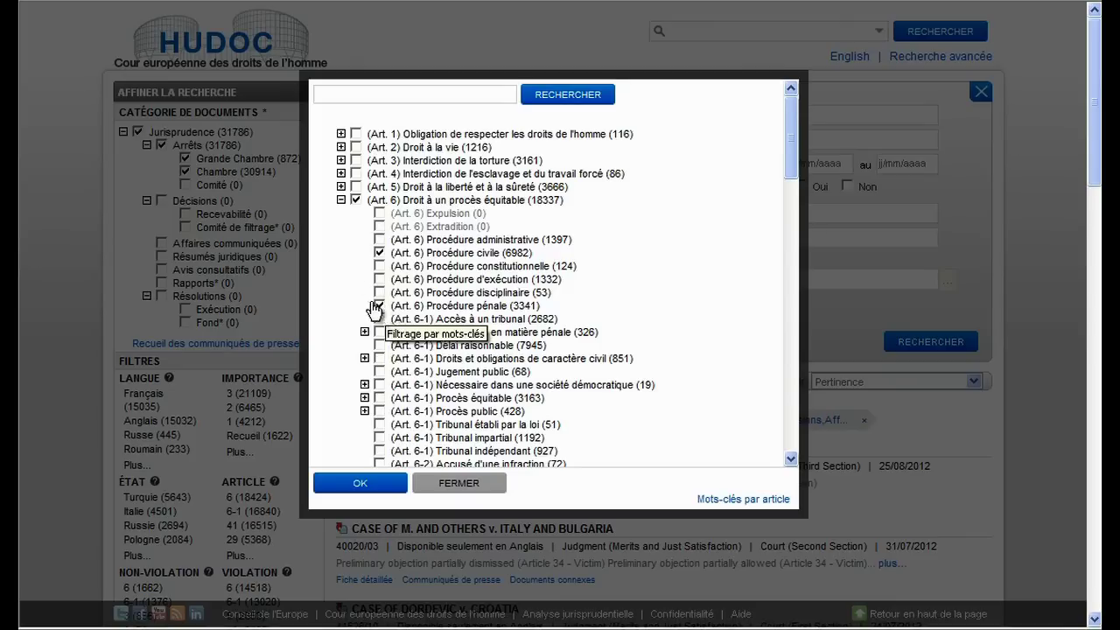
click(341, 200)
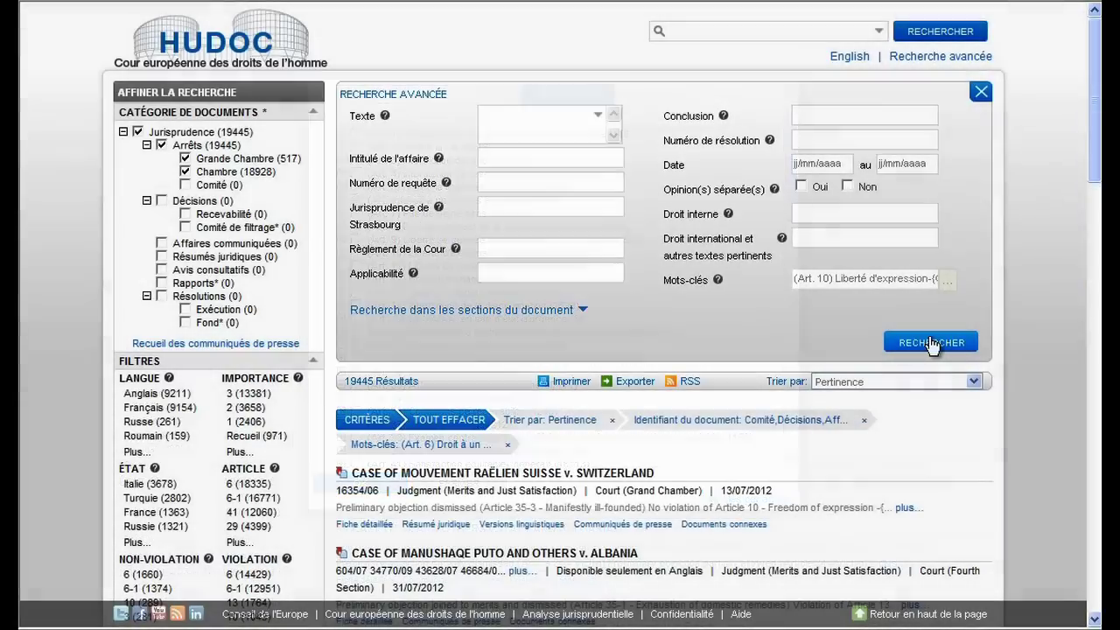
click(932, 342)
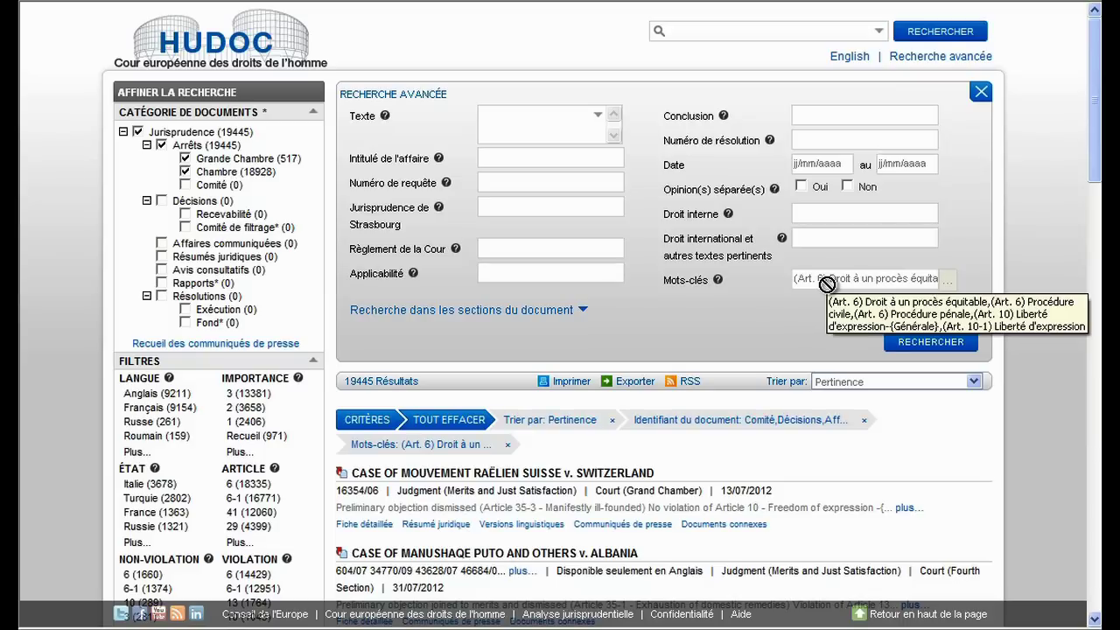
Step: Remove the Article 6 keyword and its Procédure civile and Procédure pénale sub-keywords, and rerun the search with the Article 10 keywords
click(945, 281)
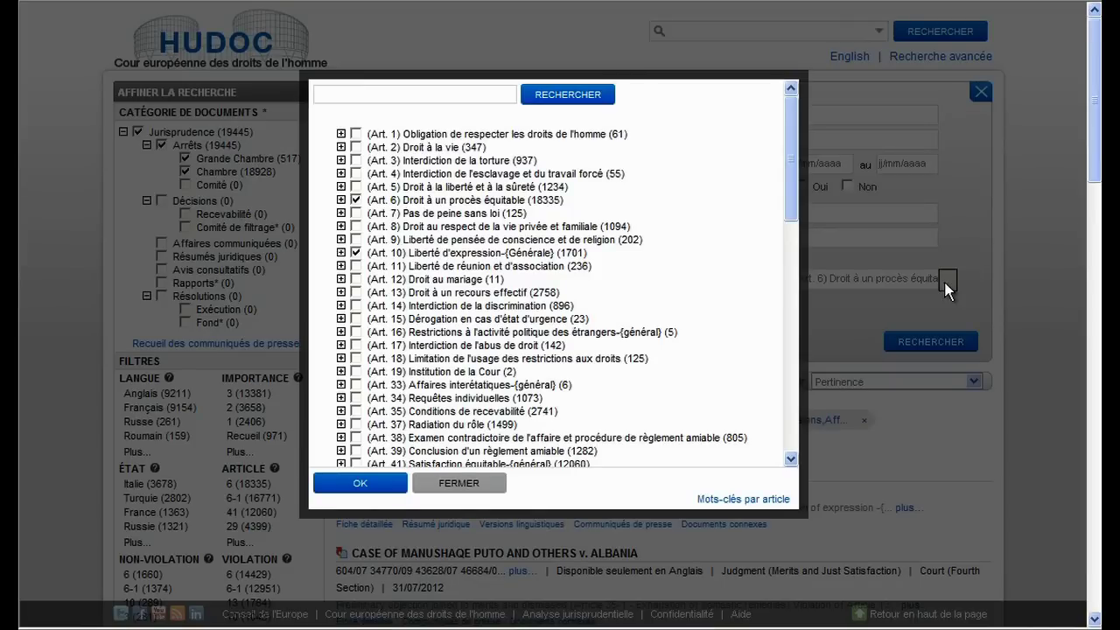
click(355, 200)
click(379, 253)
click(379, 305)
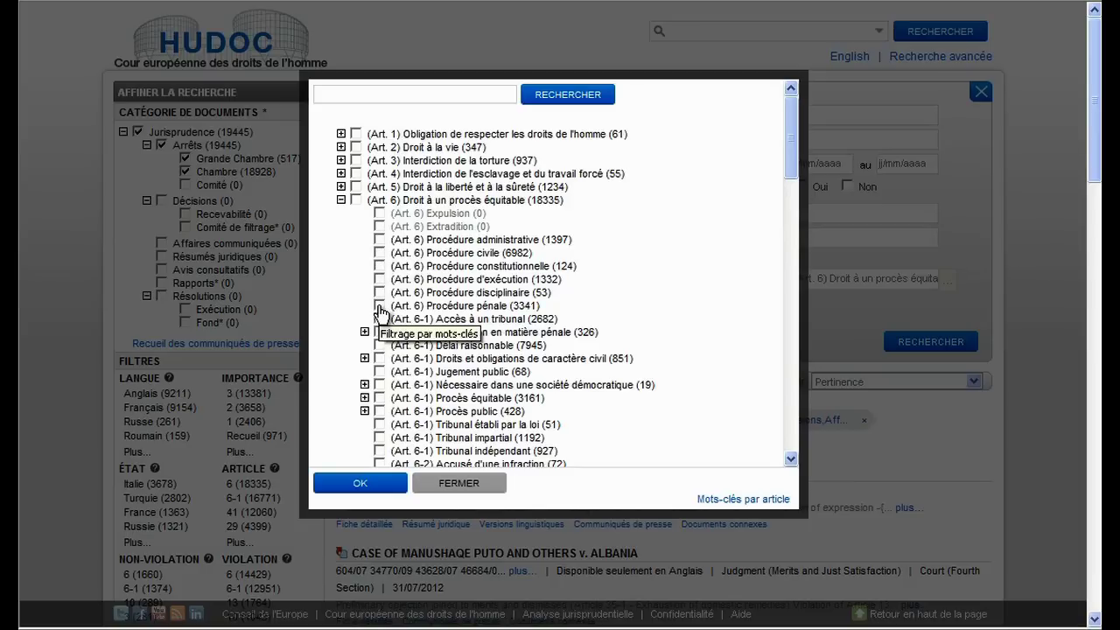
click(355, 481)
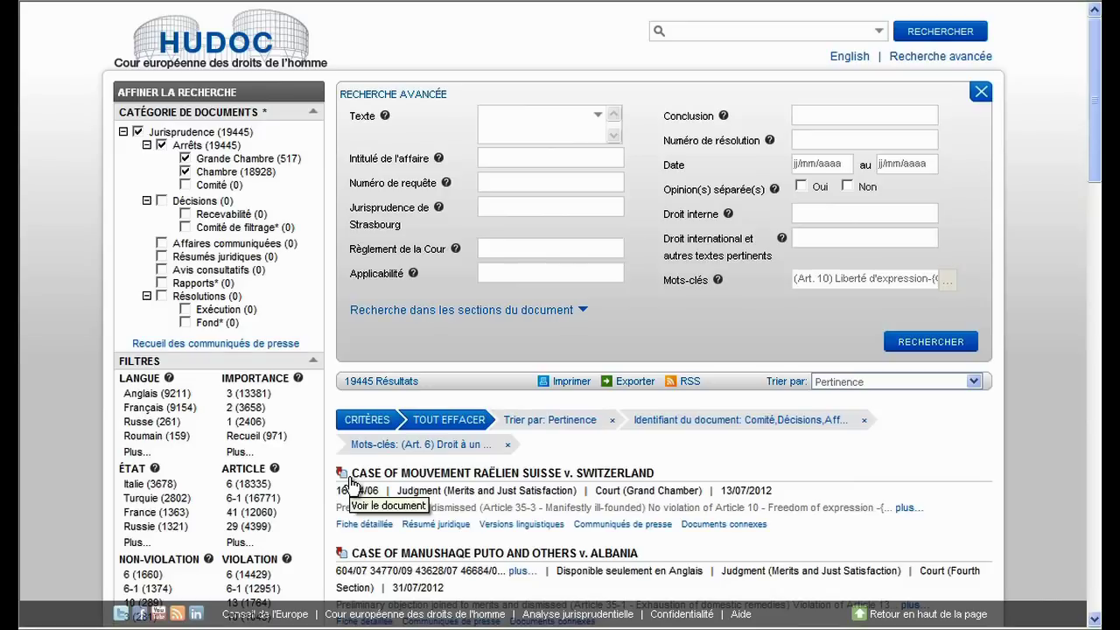
click(932, 343)
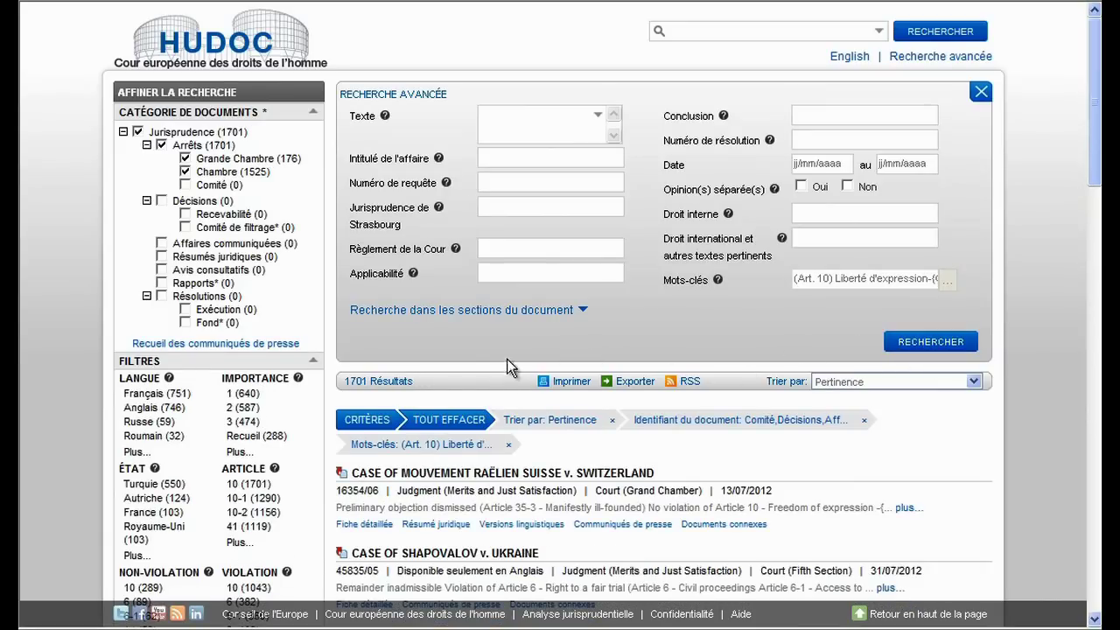
Step: Clear all search criteria and expand the fields for searching within document sections
click(437, 420)
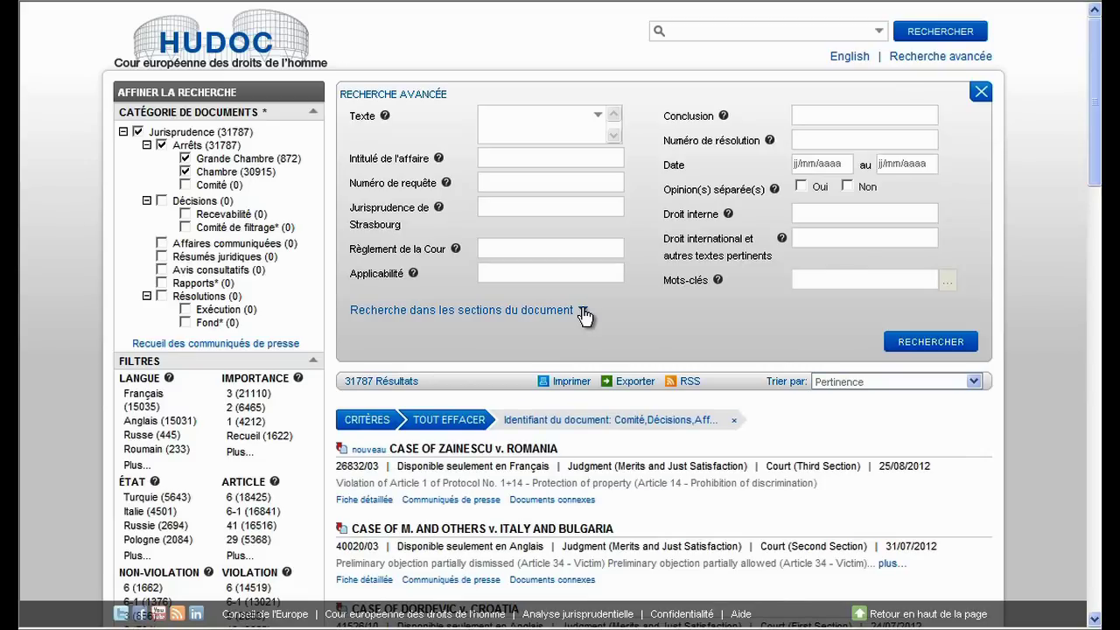
click(583, 312)
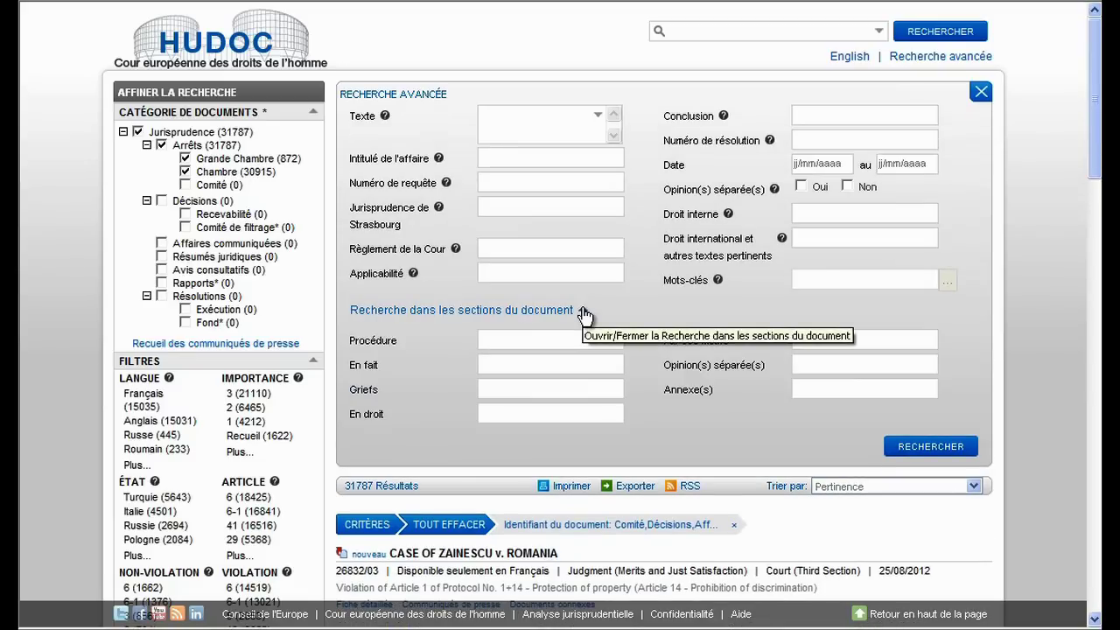